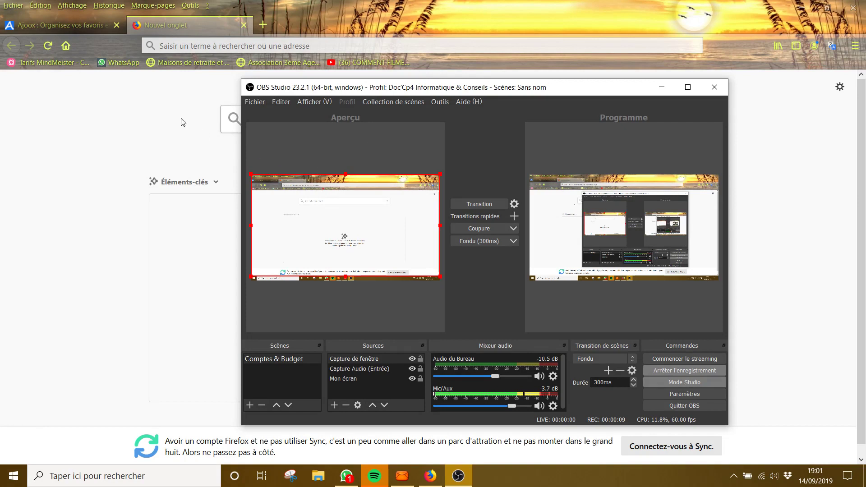
- Search the web for "COMPTES ET BUDGET ALAUX SOFT" from the open new browser tab
left_click(185, 27)
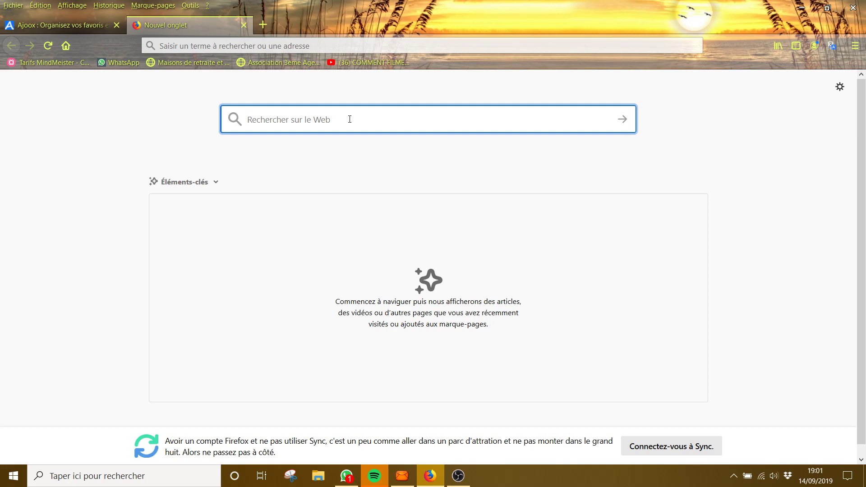
type("COMPTES ET BUDGET ALU")
key("BackSpace")
type("A")
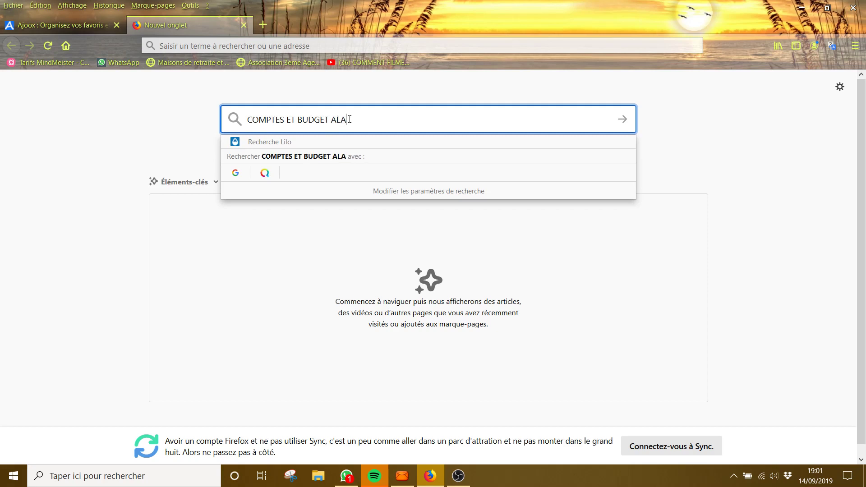
type("UX SOFT")
key("Return")
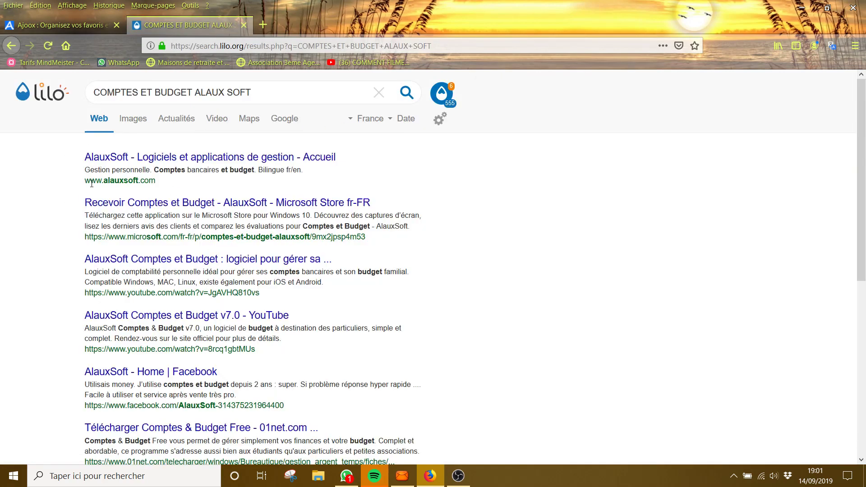
- Open the AlauxSoft website from the search results and view the Comptes et Budget presentation for private users
left_click(162, 158)
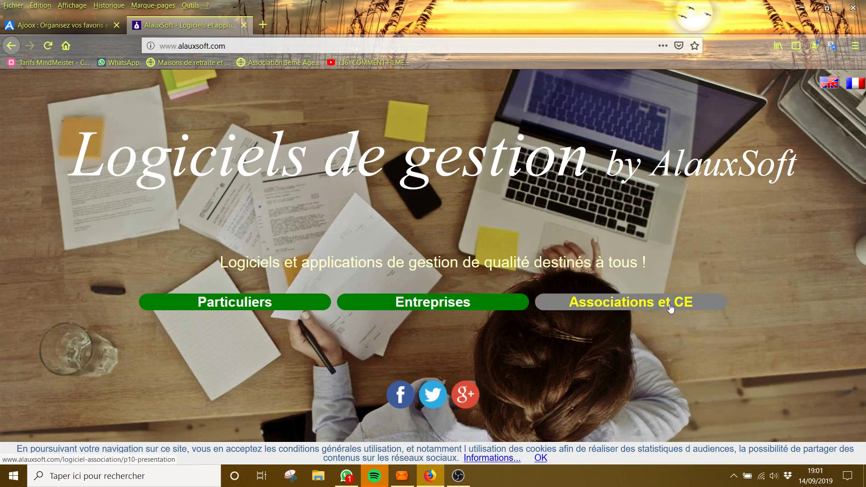
left_click(238, 305)
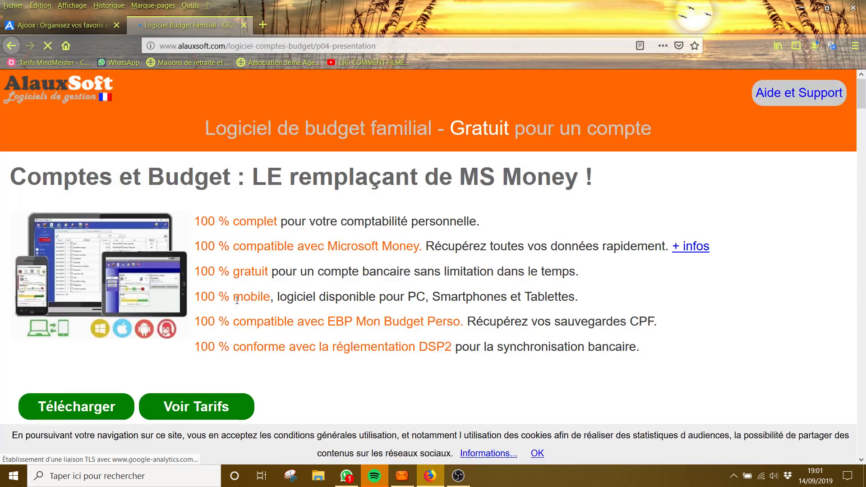
scroll(340, 283, "down", 1)
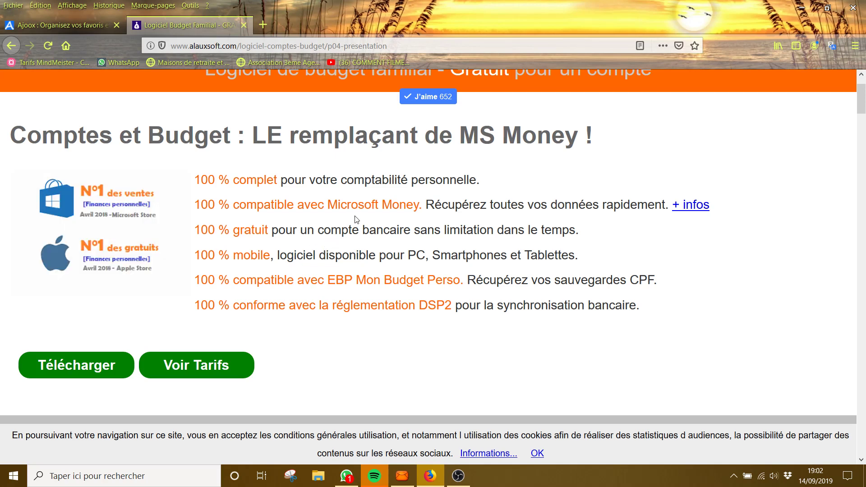
scroll(133, 237, "down", 2)
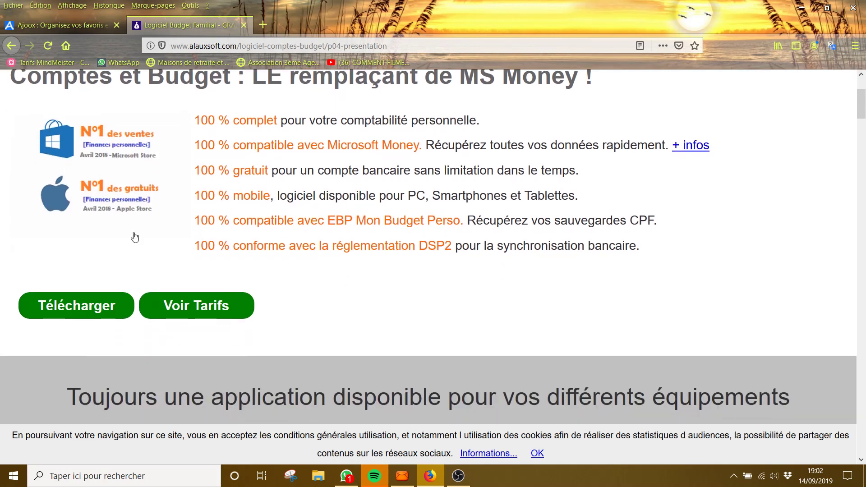
- Review the pricing of the Comptes et Budget plans and synchronisation option, and return to the presentation page
left_click(220, 308)
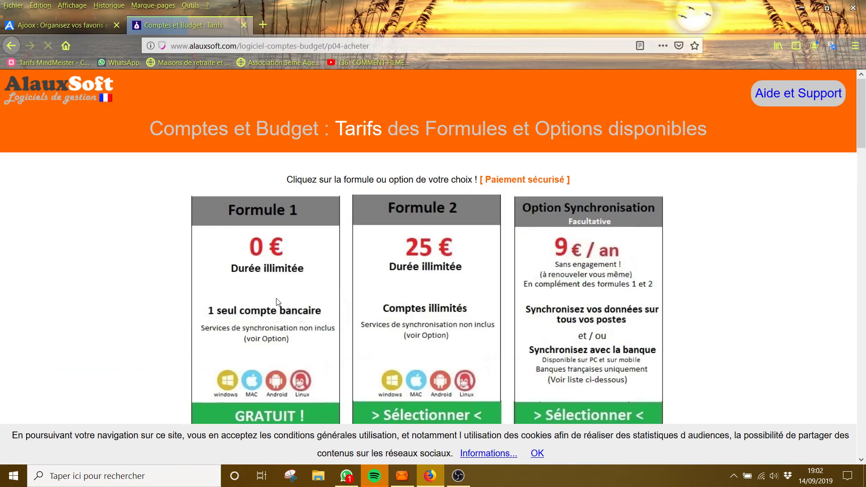
scroll(103, 257, "down", 3)
scroll(104, 258, "down", 1)
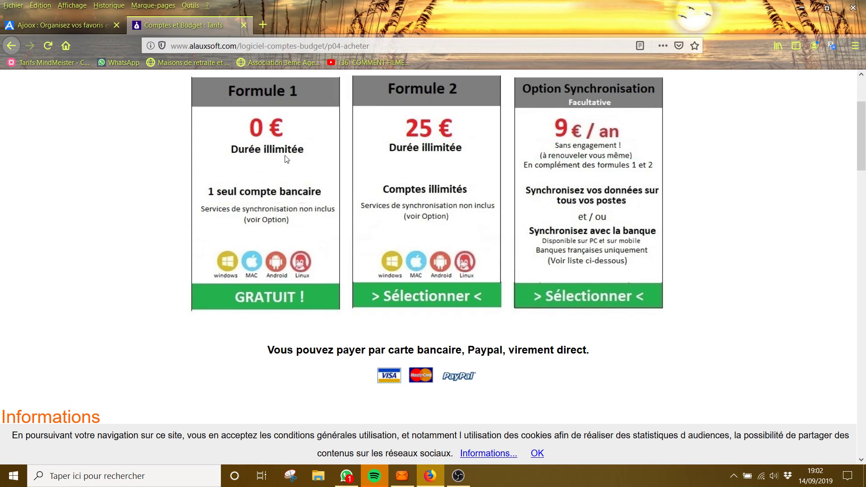
scroll(286, 159, "up", 2)
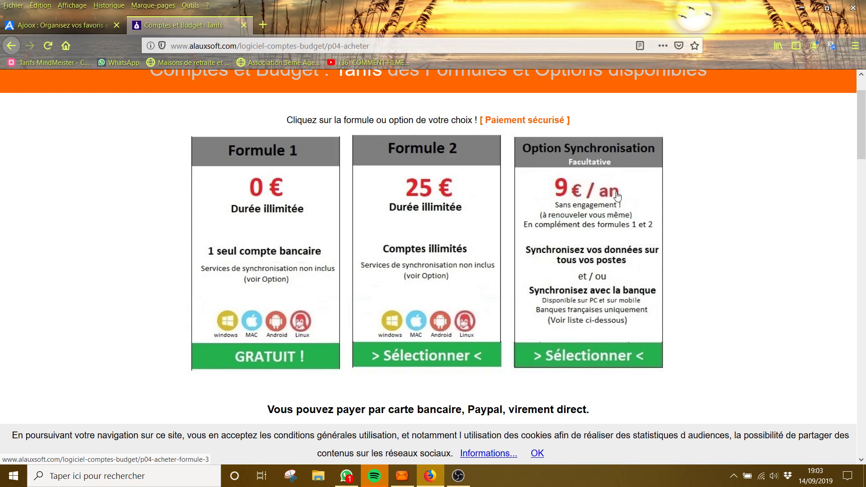
left_click(11, 46)
scroll(381, 219, "up", 1)
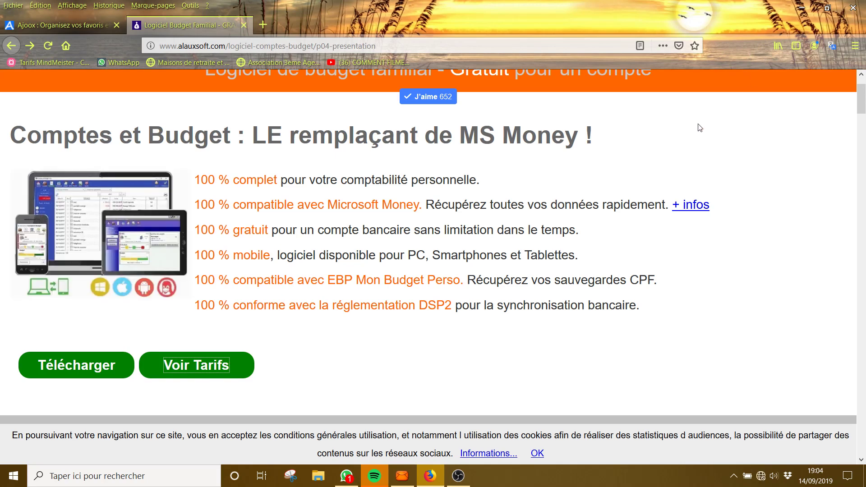
scroll(667, 127, "down", 2)
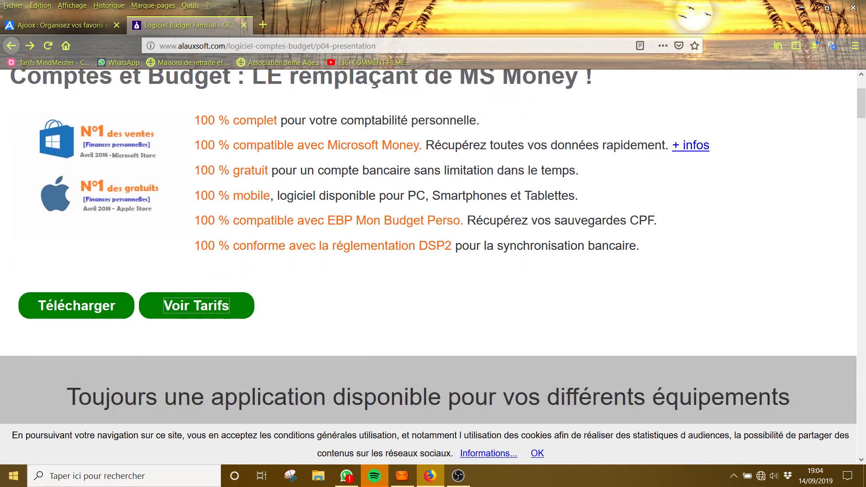
- Switch to the Comptes et Budget program and open the existing folder Démonstration Comptes&Budget
left_click(15, 477)
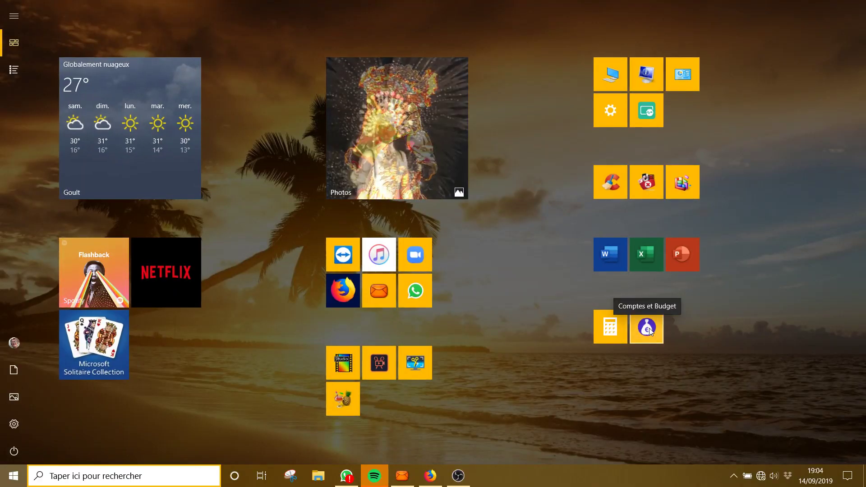
left_click(649, 329)
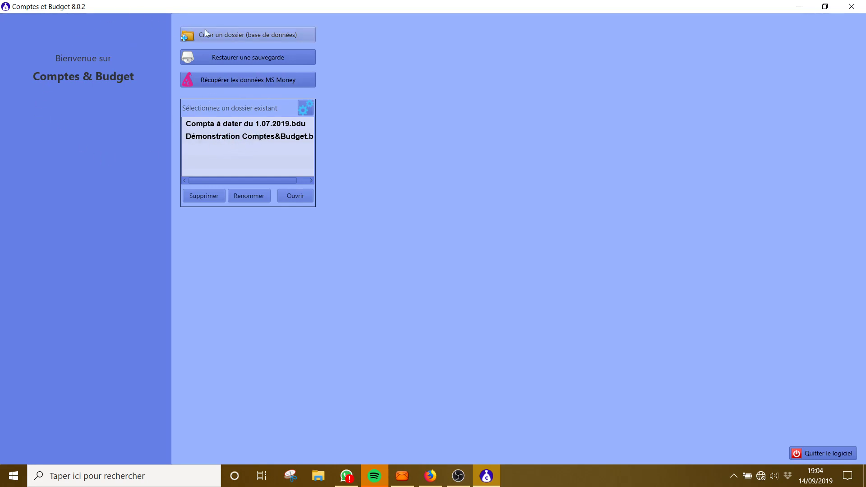
left_click(229, 35)
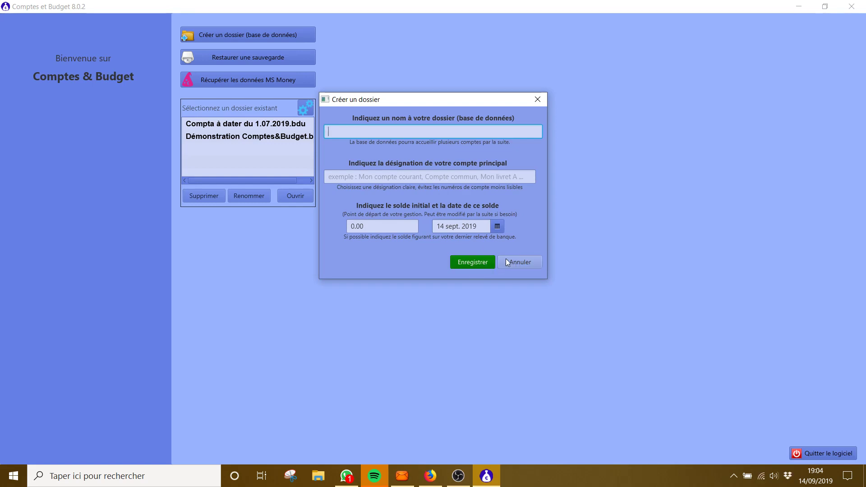
left_click(523, 263)
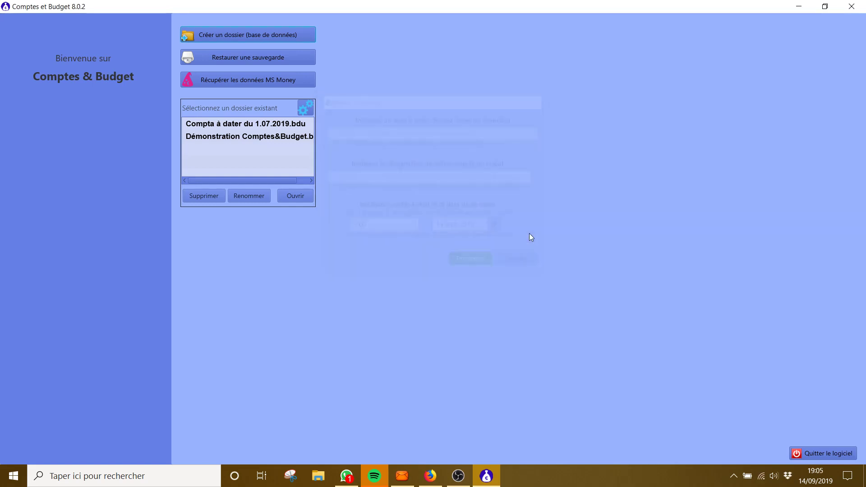
left_click(213, 137)
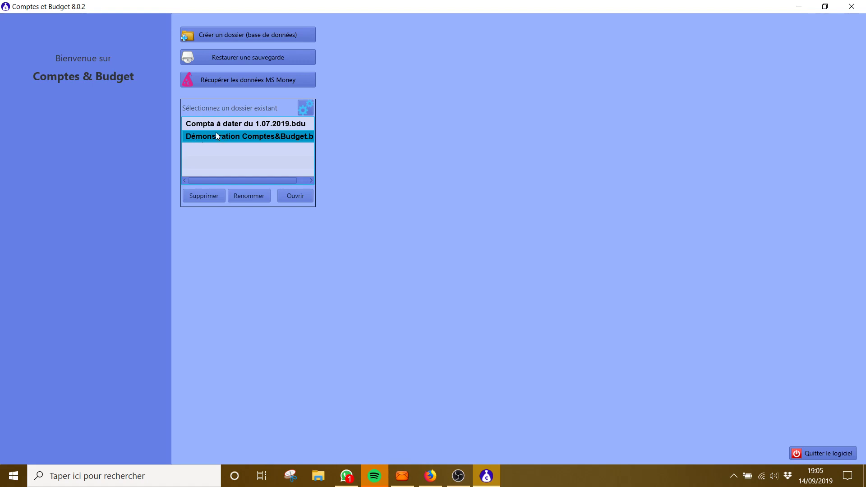
left_click(286, 197)
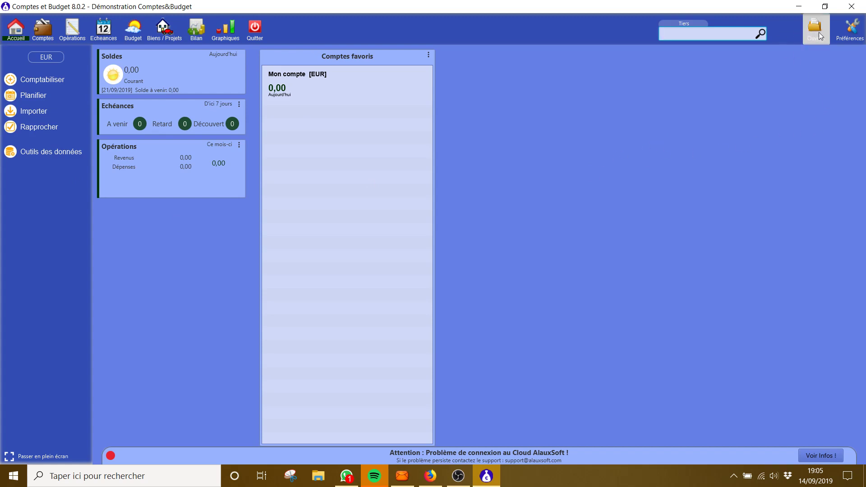
- Set the example theme to Thème Mauve in the preferences and leave them
left_click(852, 32)
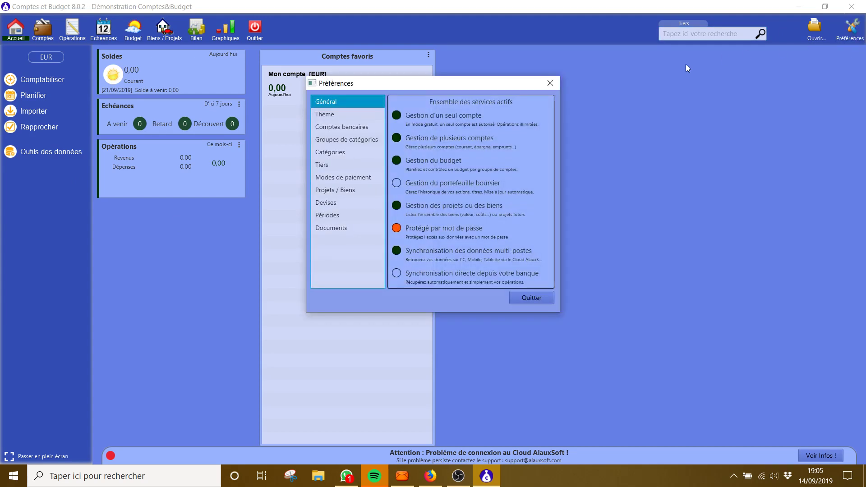
left_click_drag(518, 82, 488, 74)
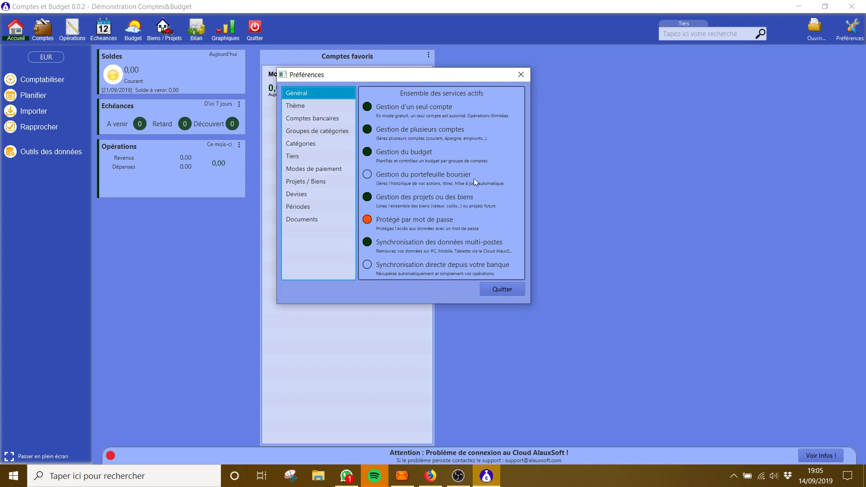
left_click(292, 107)
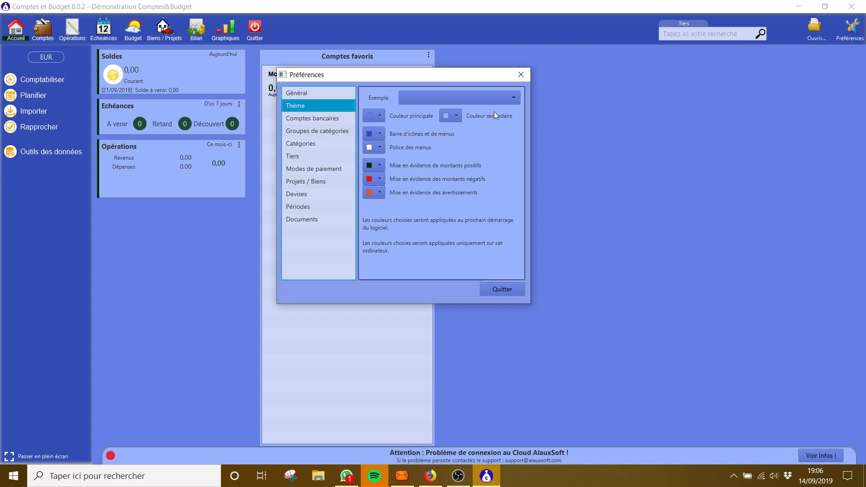
left_click(513, 100)
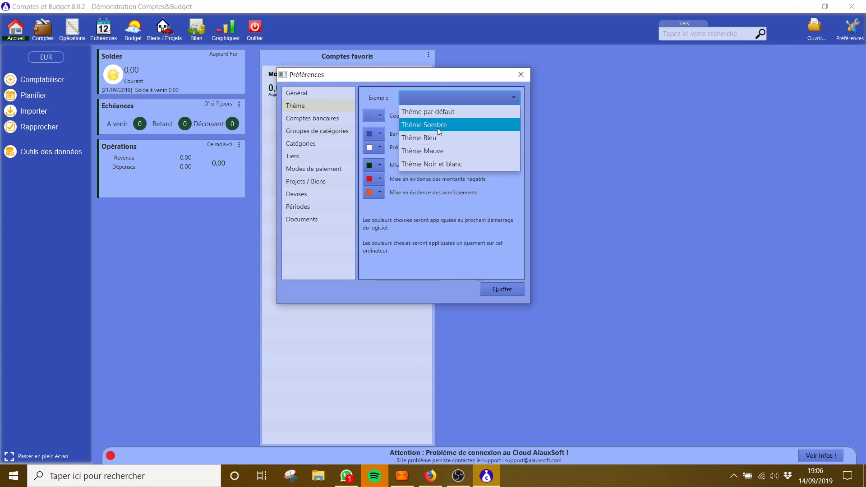
left_click(431, 152)
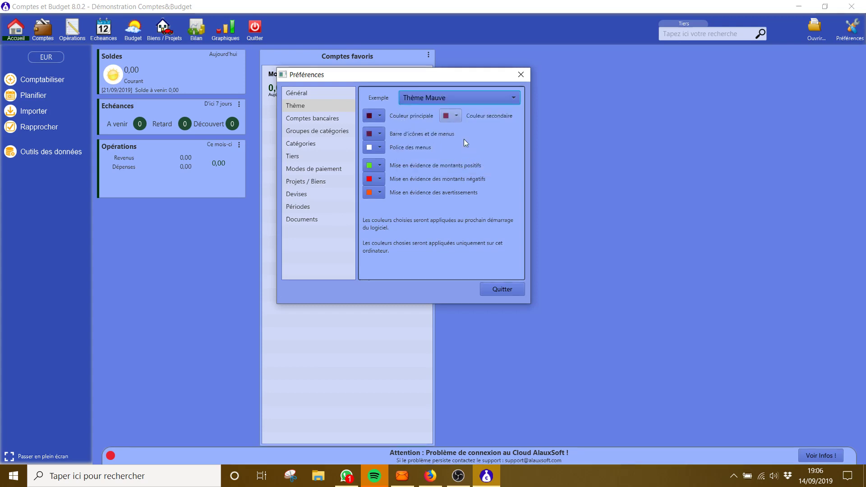
left_click(496, 289)
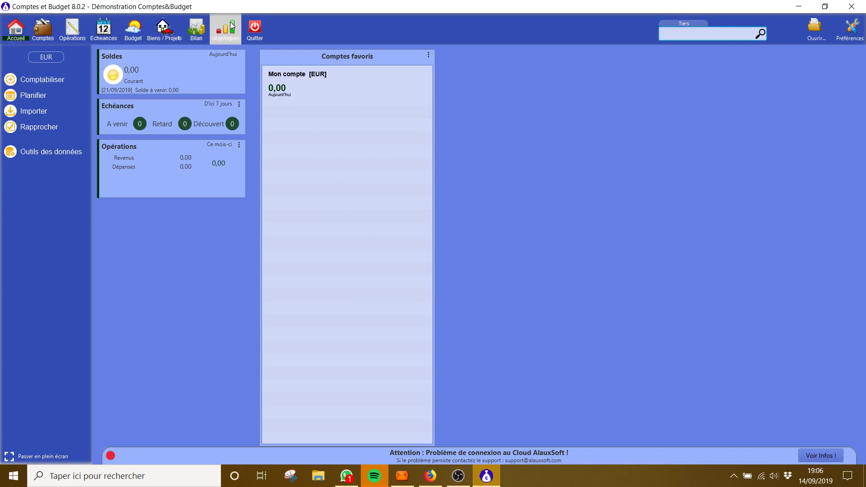
- Reopen the theme preferences and select Thème Mauve again as the example theme
left_click(848, 37)
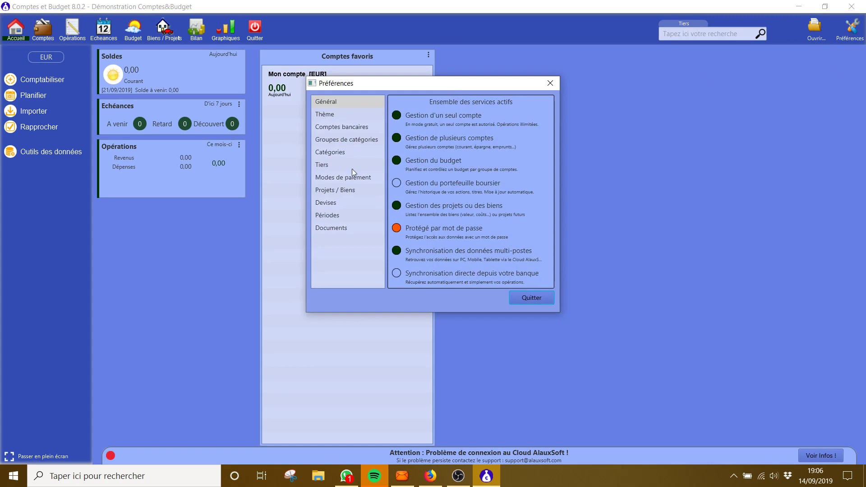
left_click(325, 116)
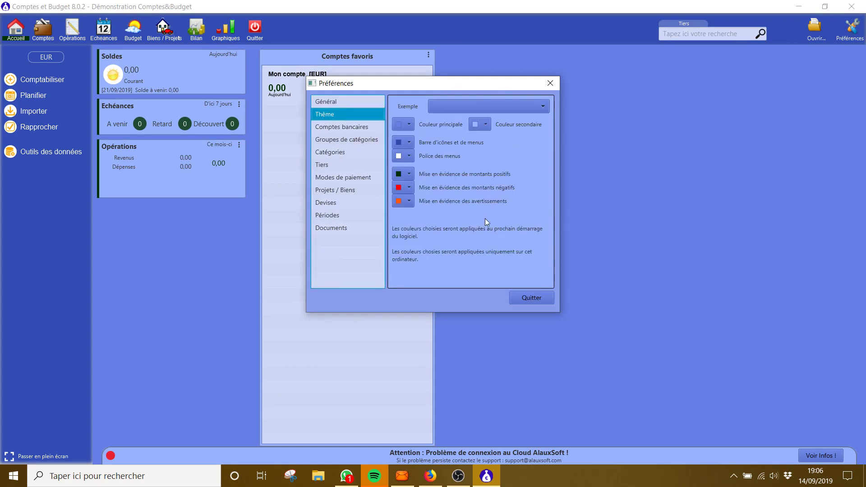
left_click(545, 107)
left_click(461, 159)
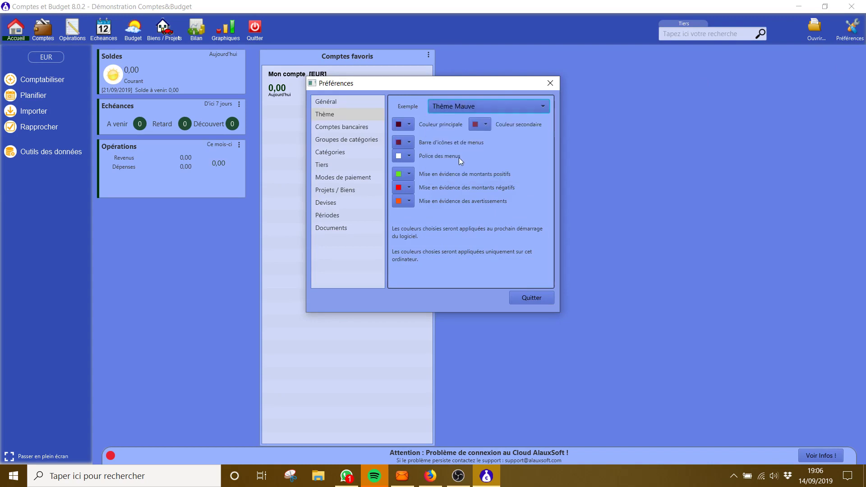
left_click(500, 109)
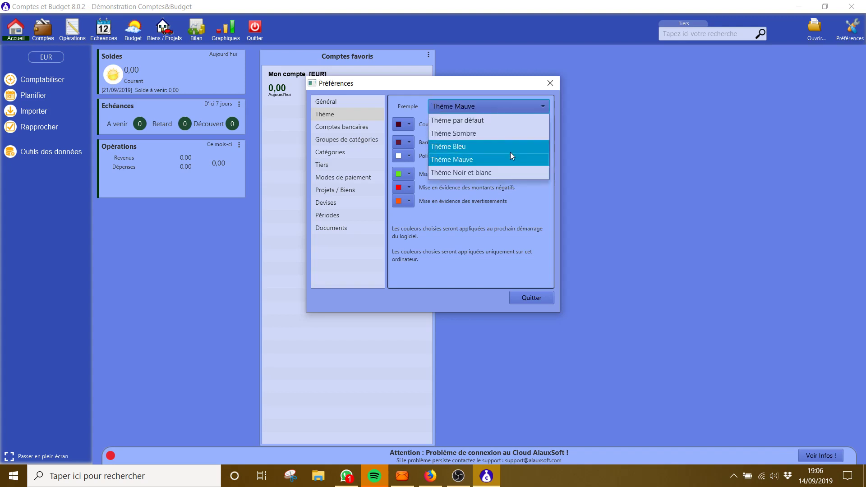
left_click(457, 161)
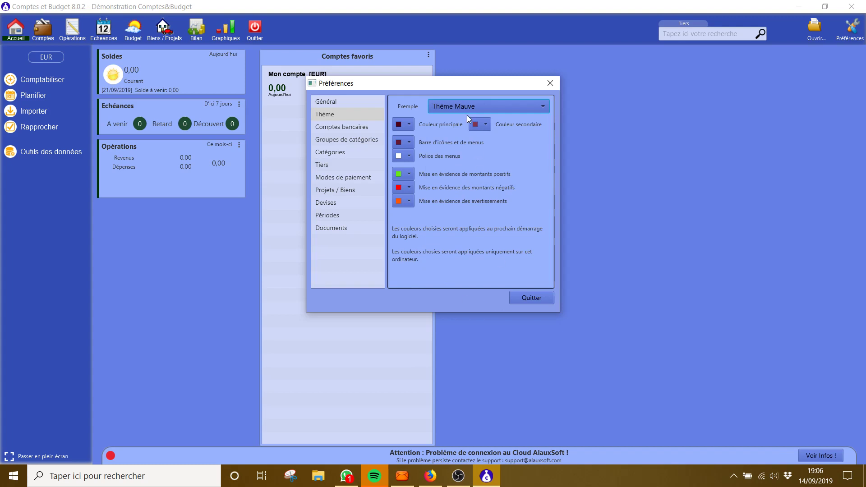
- Start adding a bank account in the preferences, choosing a classic account (Courant, Epargne, Autre...)
left_click(329, 128)
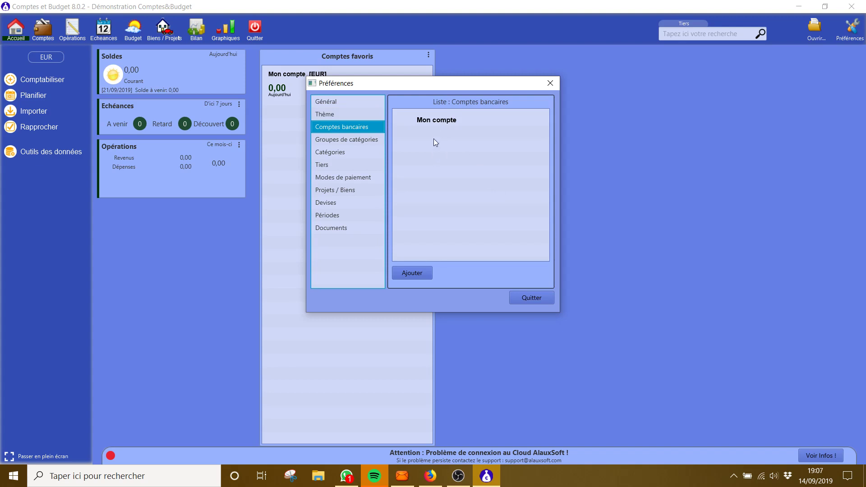
left_click(420, 274)
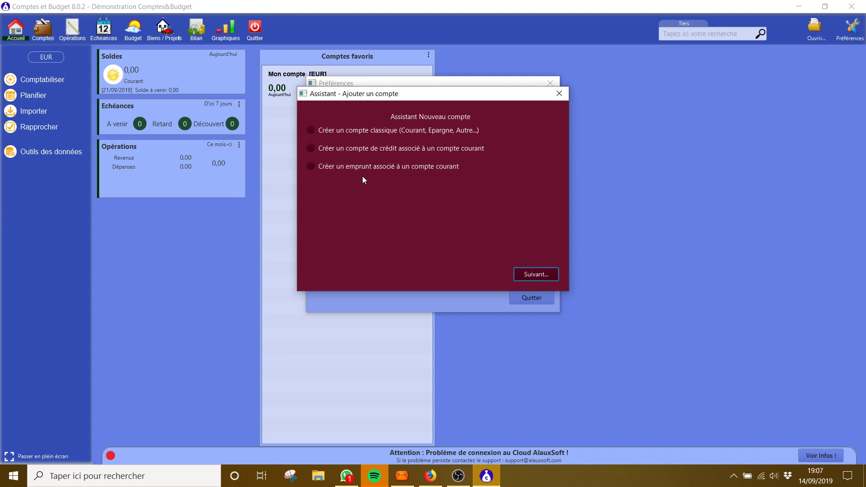
left_click(311, 131)
left_click(539, 276)
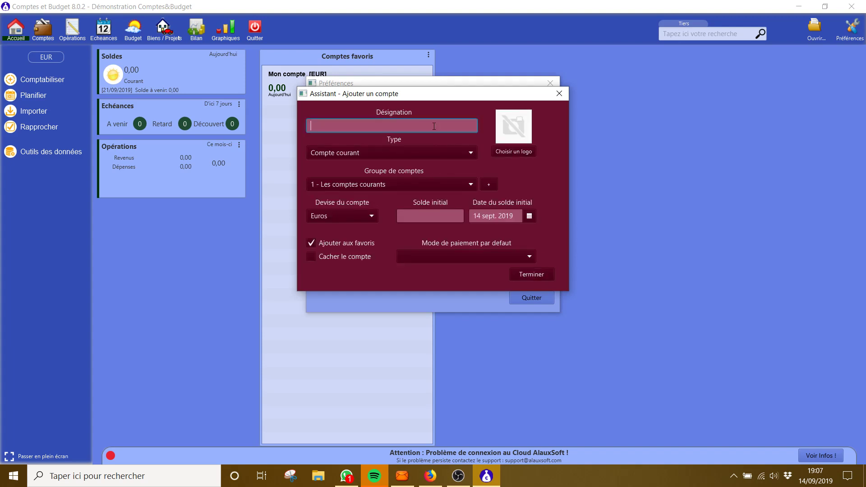
- Name the new account Caisse d'Epargne and assign it the Caisse d'épargne logo
key("Caps_Lock")
type("c")
key("Caps_Lock")
type("AIS")
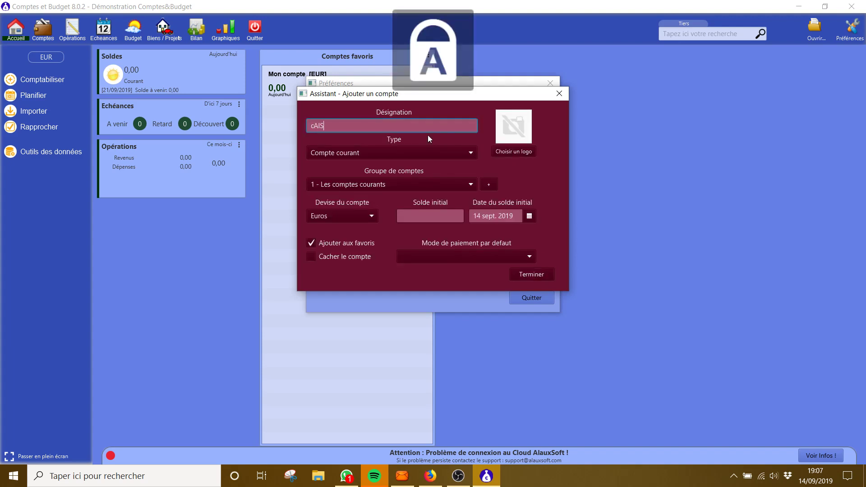
key("BackSpace")
key("BackSpace")
key("BackSpace")
key("BackSpace")
key("Caps_Lock")
type("Cai")
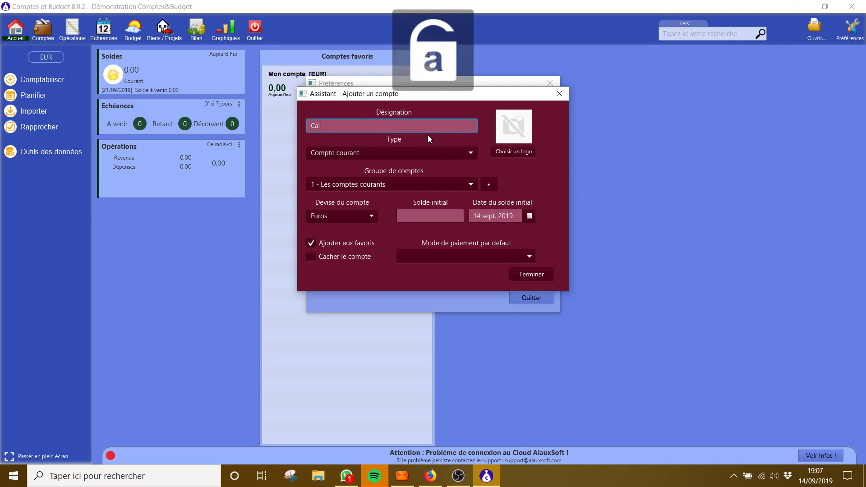
type("sse d'")
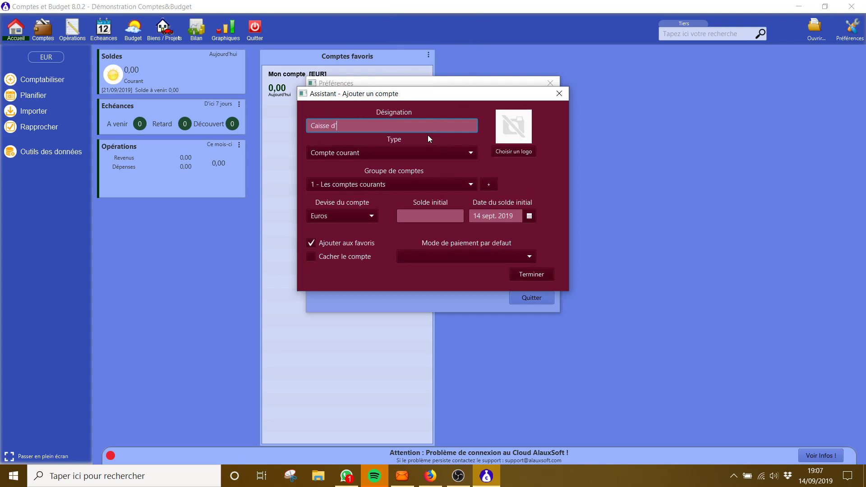
key("Caps_Lock")
type("E")
key("Caps_Lock")
type("par")
left_click(509, 149)
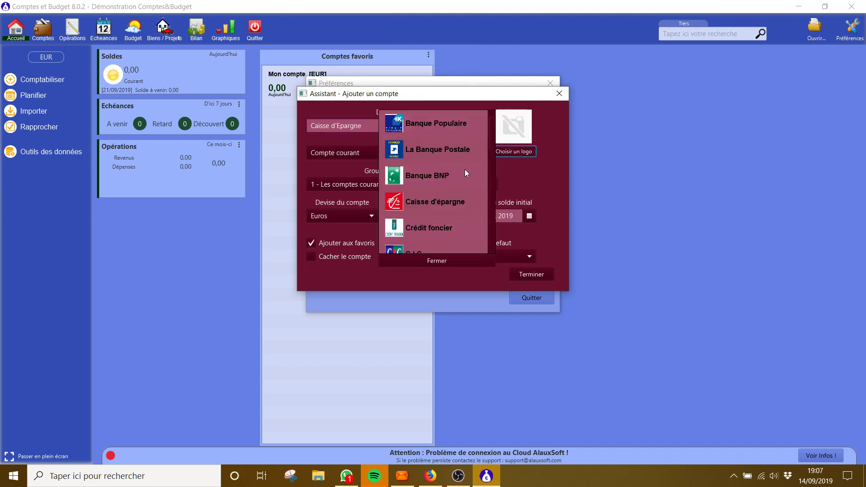
left_click(397, 204)
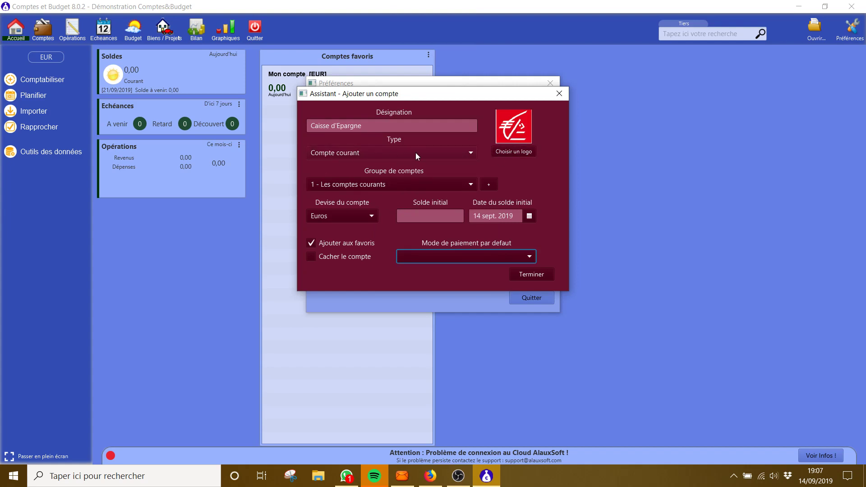
- Set the account's initial balance to 351.29 and its default payment method to Carte bancaire, and finish creating it
left_click(438, 216)
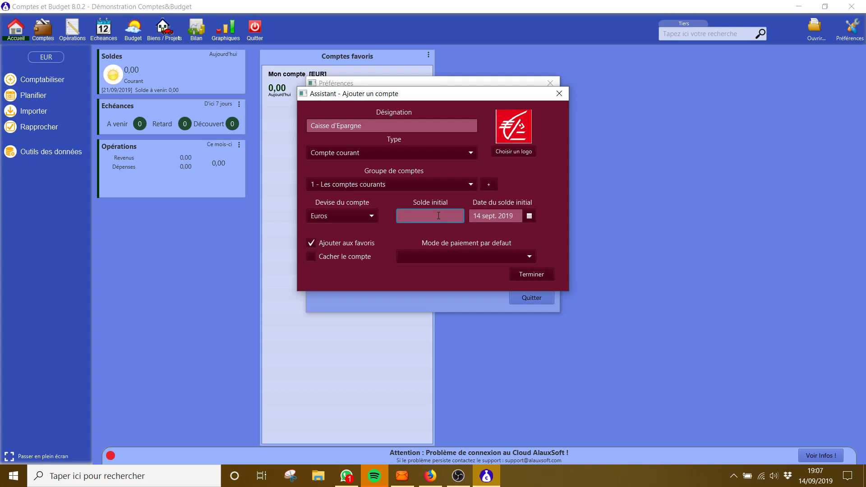
type("351.29")
left_click(530, 257)
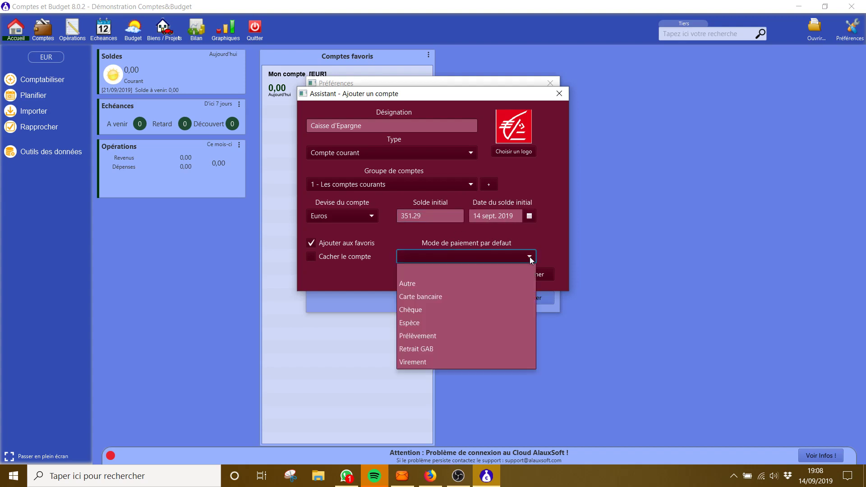
left_click(428, 298)
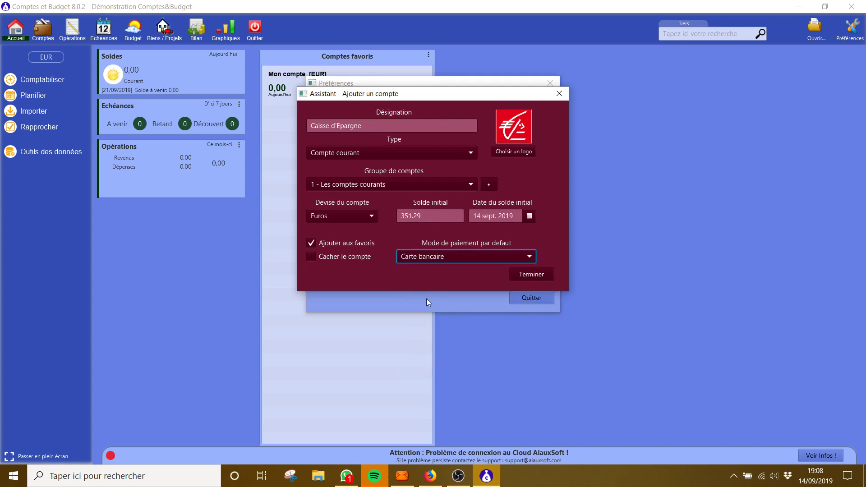
left_click(529, 278)
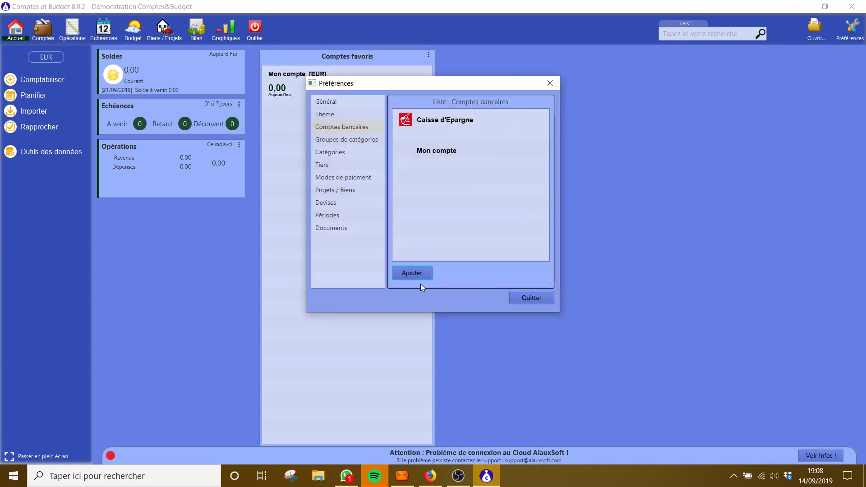
- Start adding another classic bank account (Courant, Epargne, Autre...) and name it Caisse
left_click(422, 271)
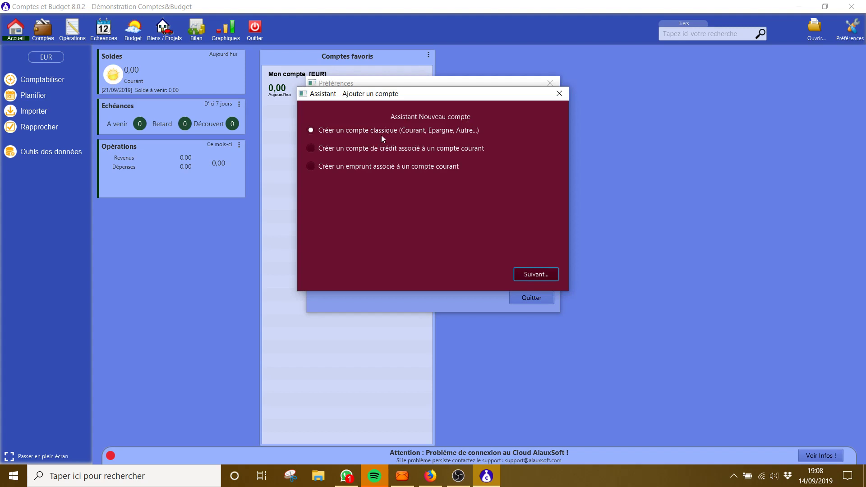
left_click(531, 275)
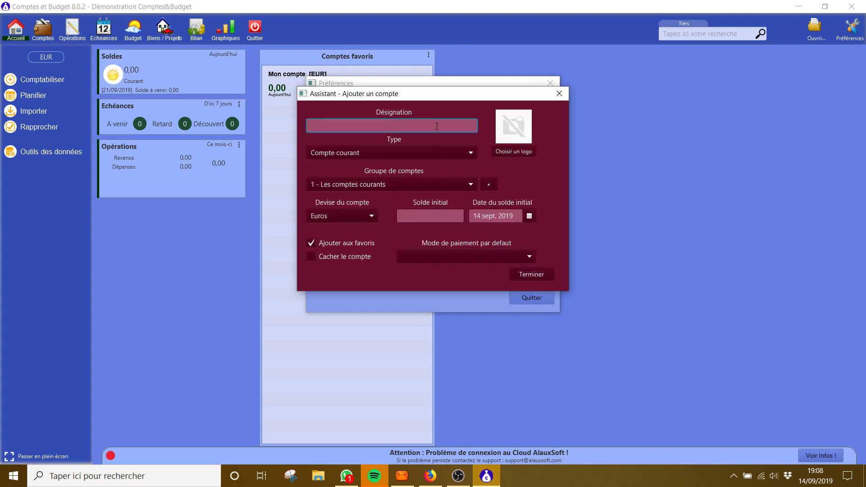
key("Caps_Lock")
type("C")
key("Caps_Lock")
type("aisse")
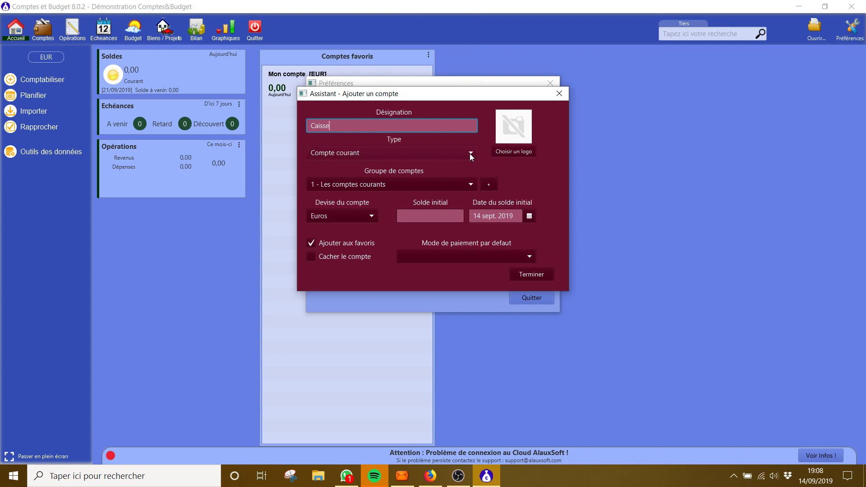
- Assign the Espèce standard logo to the Caisse account
left_click(515, 151)
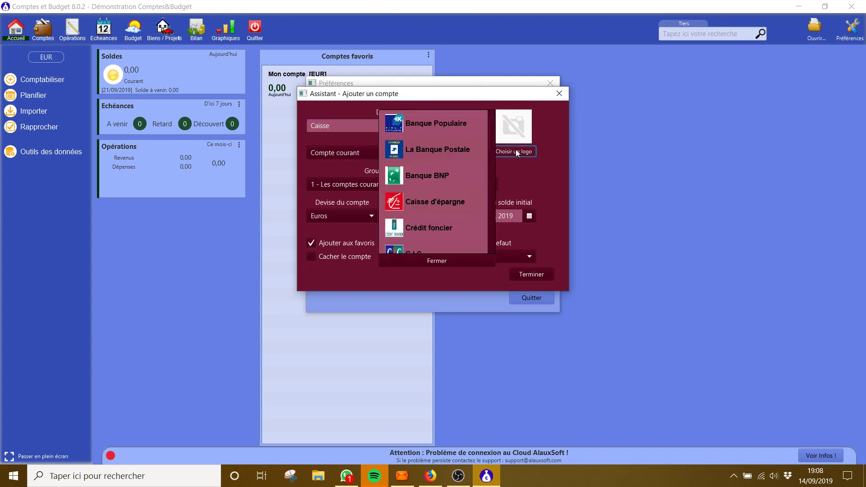
scroll(473, 186, "down", 3)
scroll(470, 182, "up", 3)
scroll(464, 174, "down", 8)
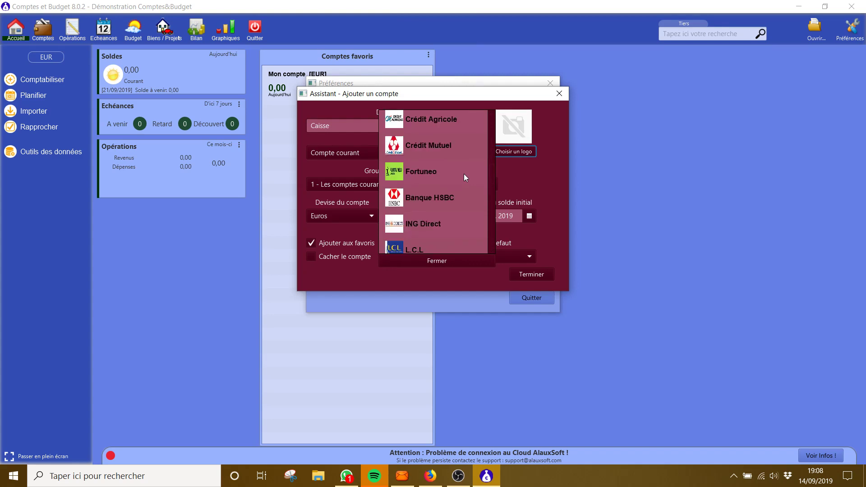
scroll(463, 174, "down", 4)
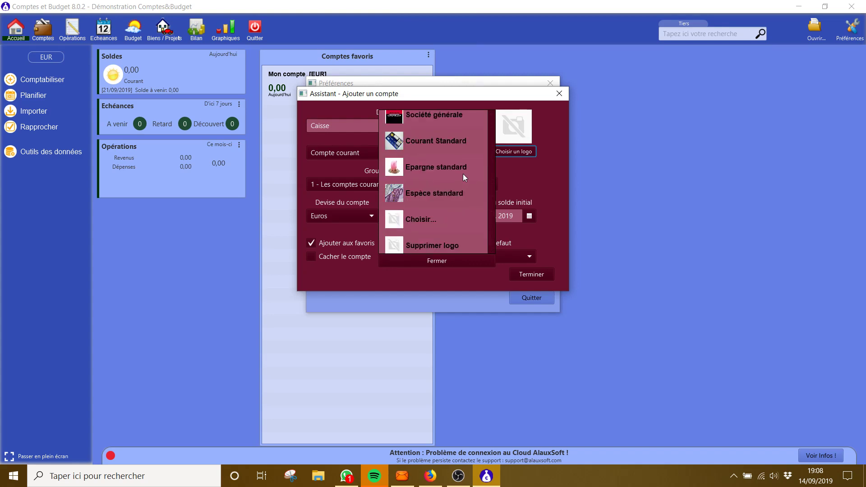
left_click(397, 194)
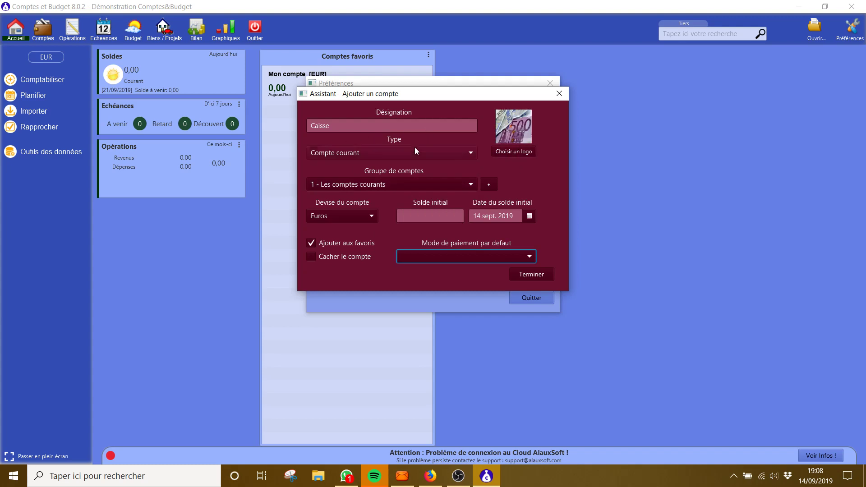
- Set the Caisse account's type to Compte caisse, espèces
left_click(469, 154)
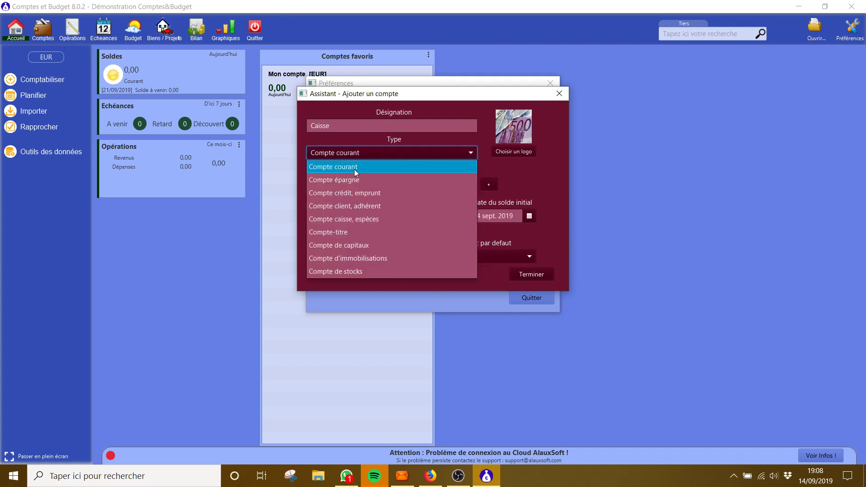
left_click(348, 220)
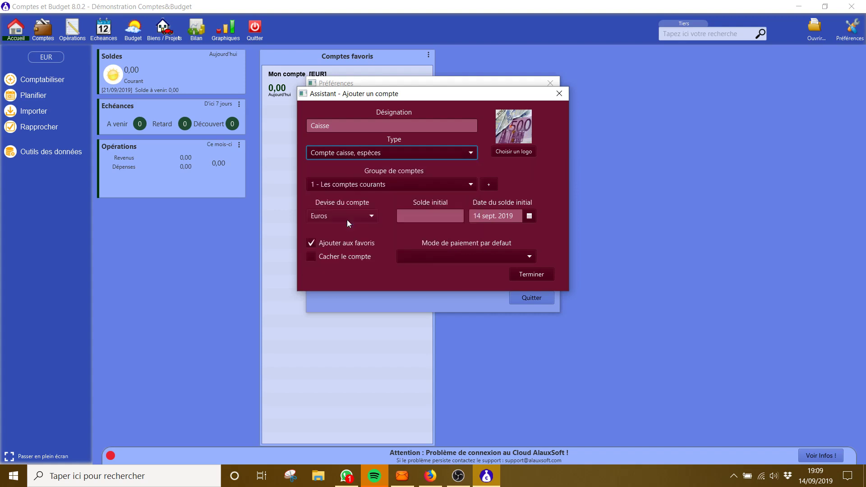
left_click(470, 153)
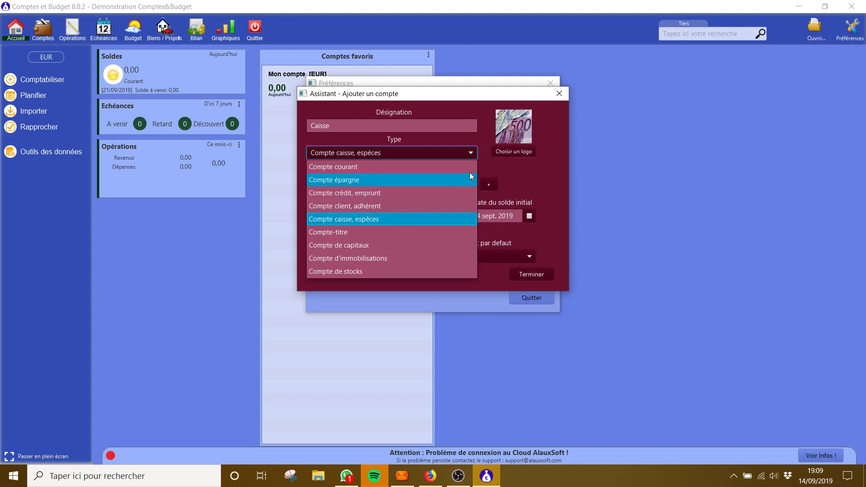
left_click(471, 153)
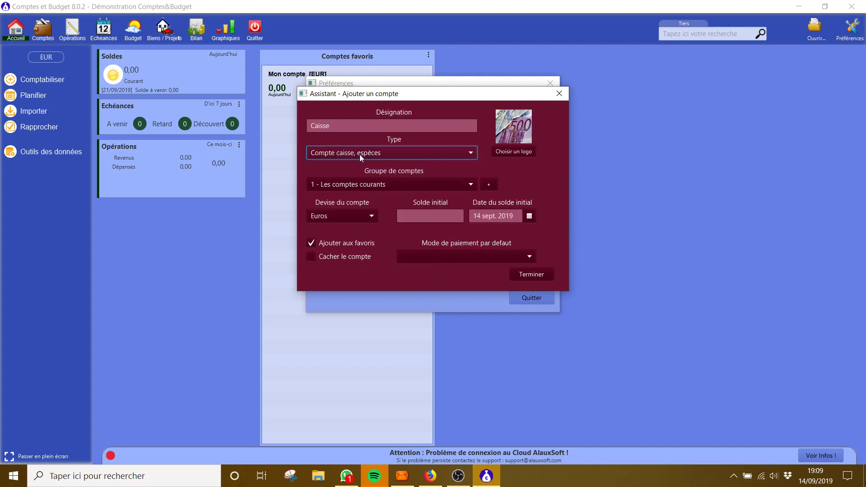
- Set the Caisse account's initial balance to 10.08 and its default payment method to Espèce, and finish creating it
left_click(426, 214)
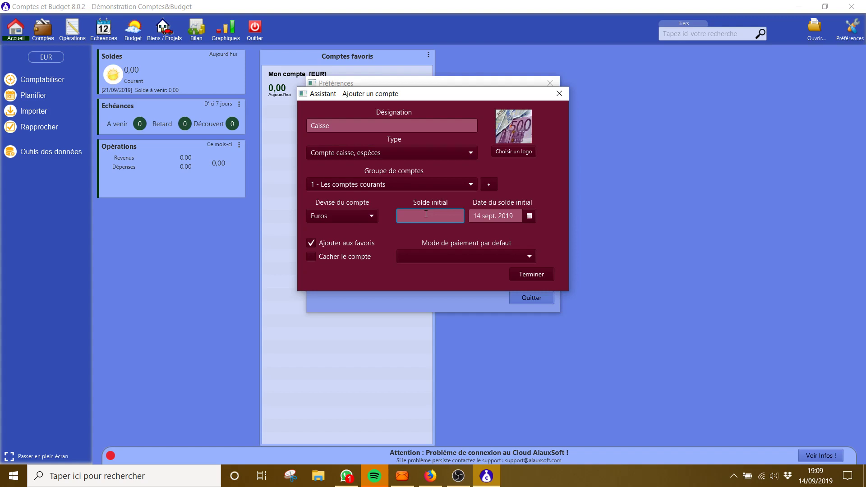
type("10.08")
left_click(529, 258)
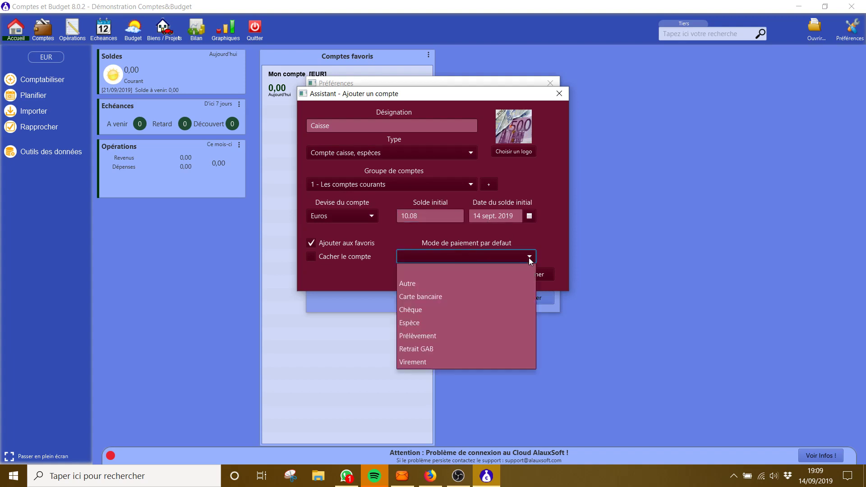
left_click(417, 327)
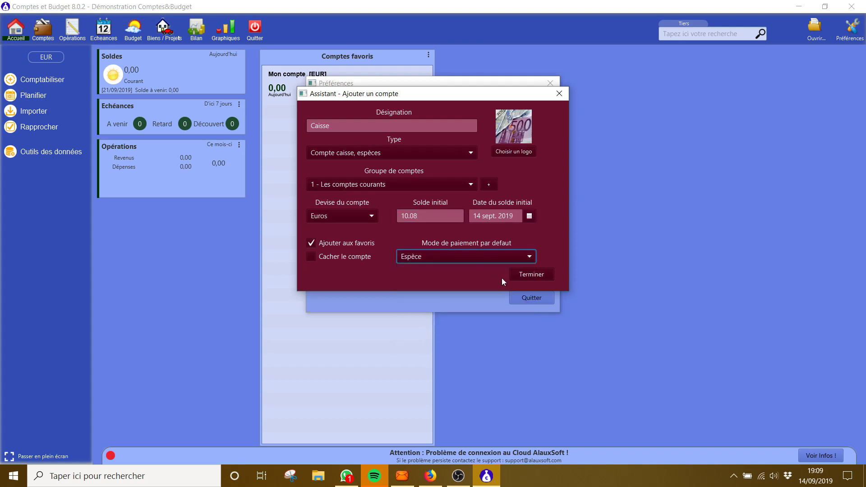
left_click(542, 276)
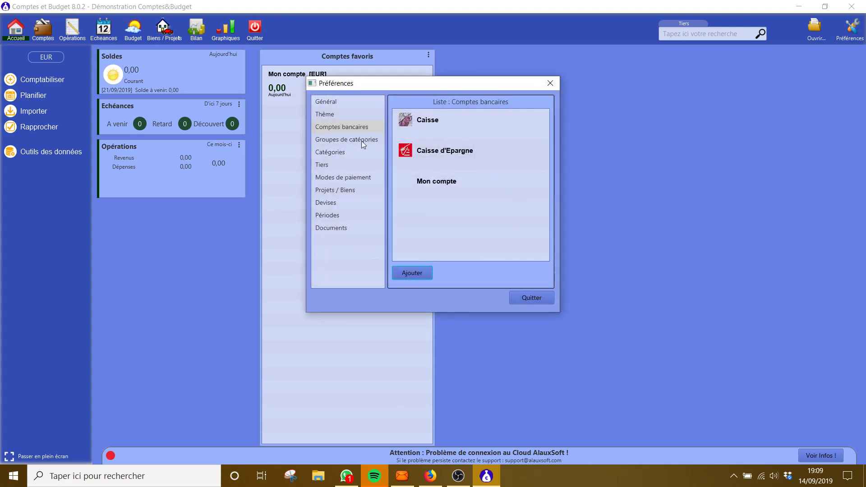
- Examine the list of category groups and their types in the preferences
left_click(332, 143)
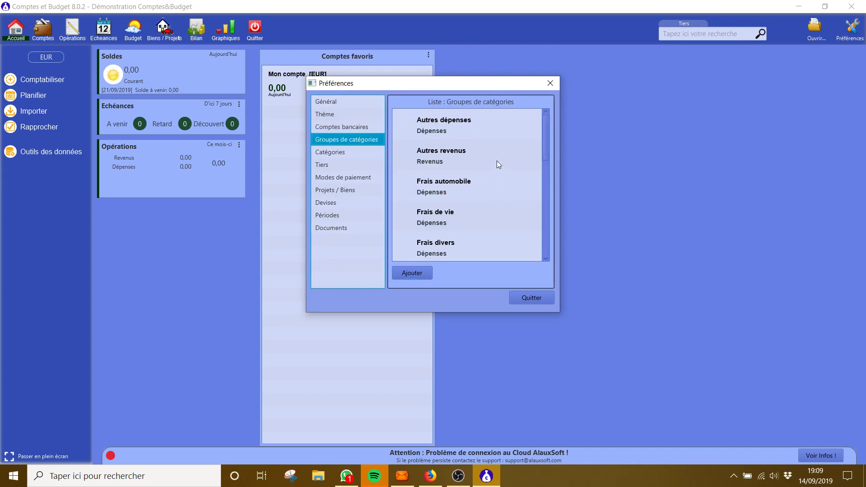
scroll(492, 156, "down", 3)
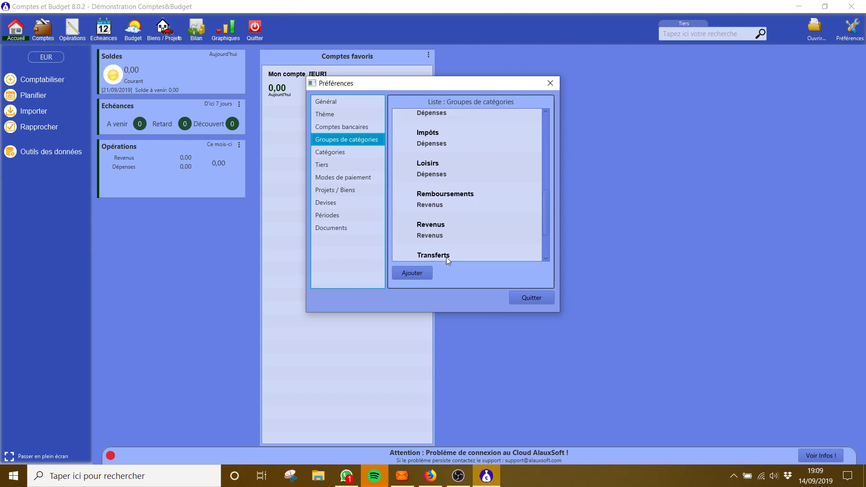
scroll(497, 216, "up", 3)
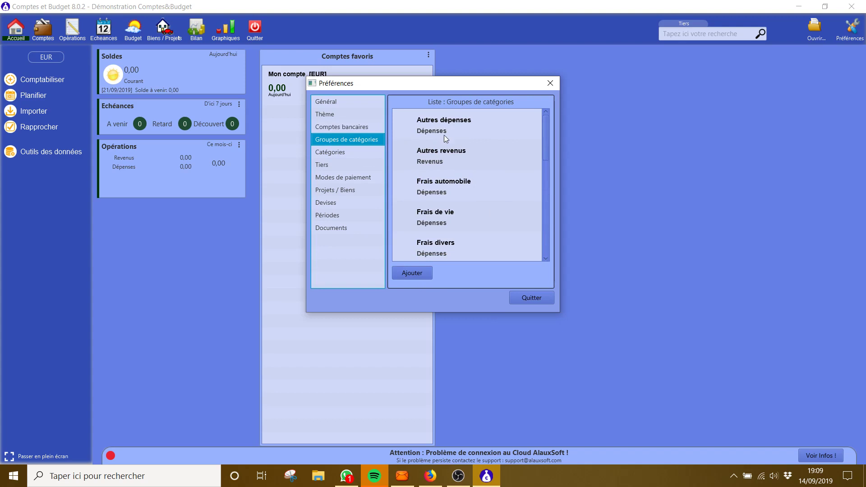
scroll(450, 189, "down", 2)
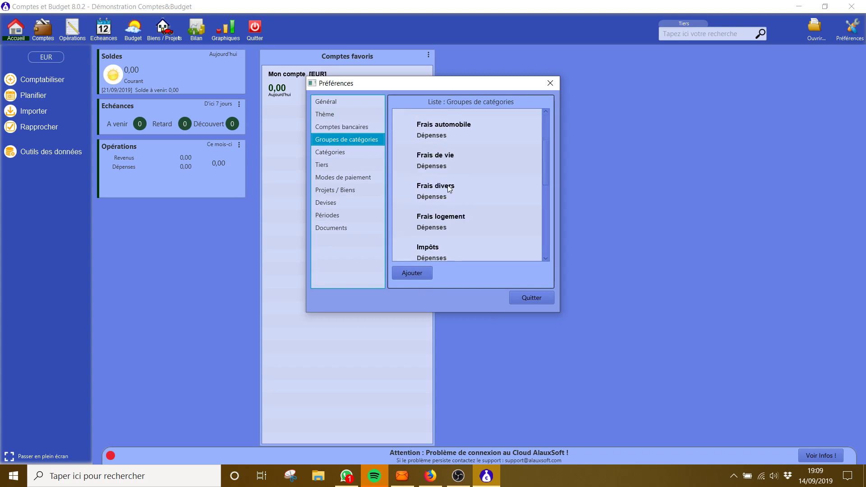
scroll(449, 186, "down", 2)
scroll(500, 199, "down", 3)
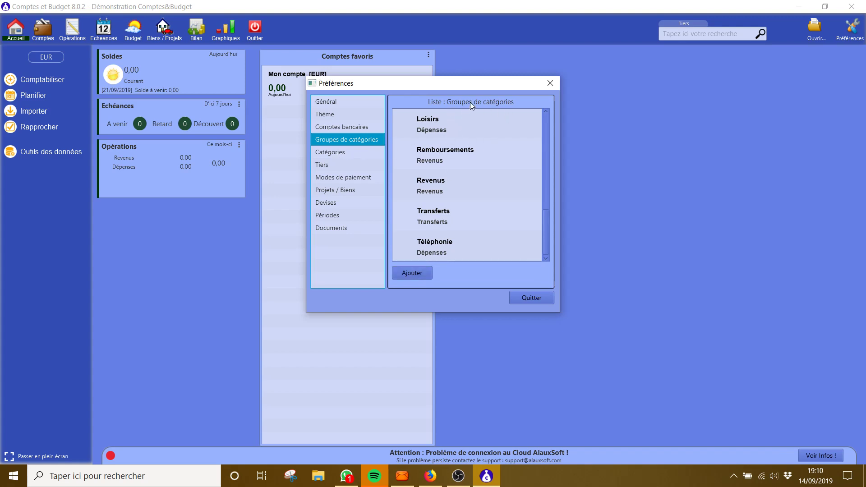
- Examine the list of categories and the group each one belongs to in the preferences
left_click(335, 154)
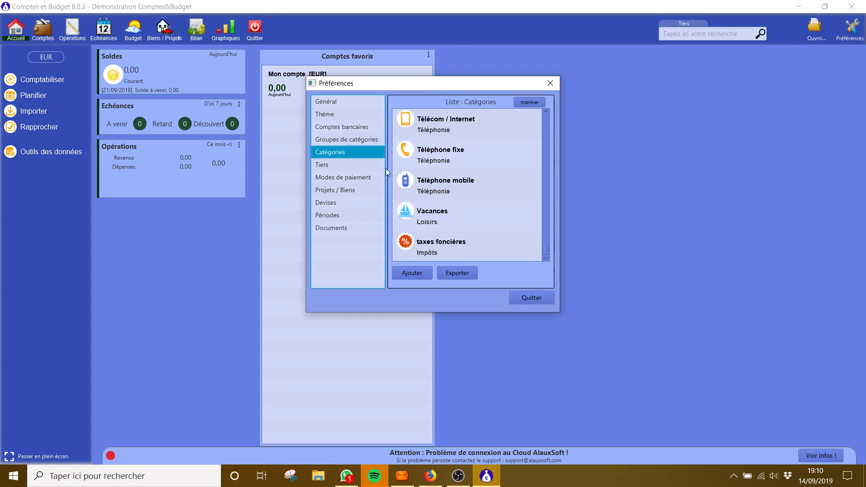
scroll(499, 194, "up", 5)
scroll(499, 194, "up", 10)
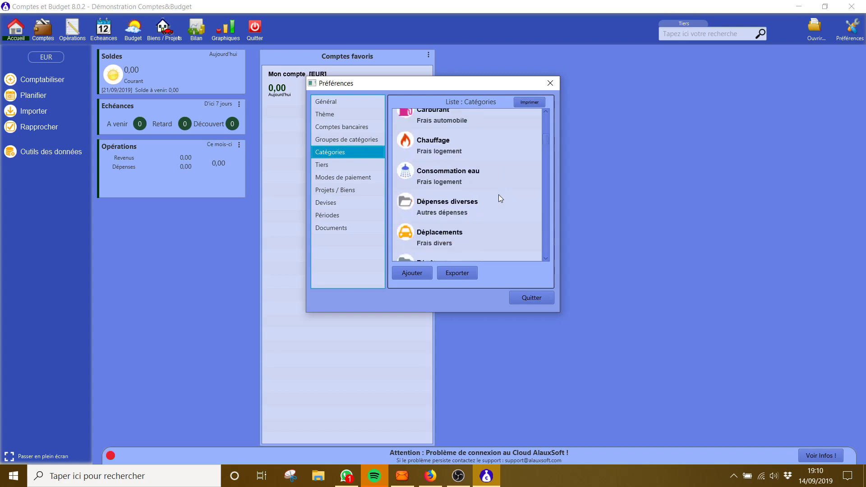
scroll(499, 194, "down", 3)
scroll(499, 195, "down", 10)
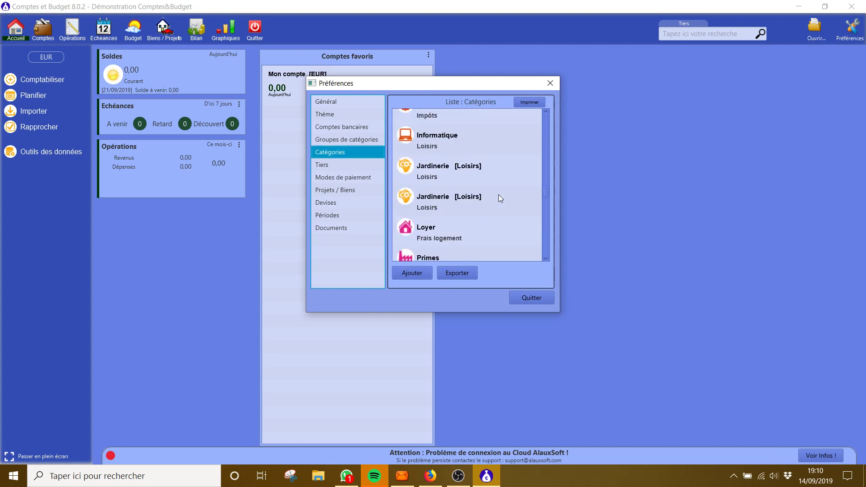
scroll(499, 194, "up", 3)
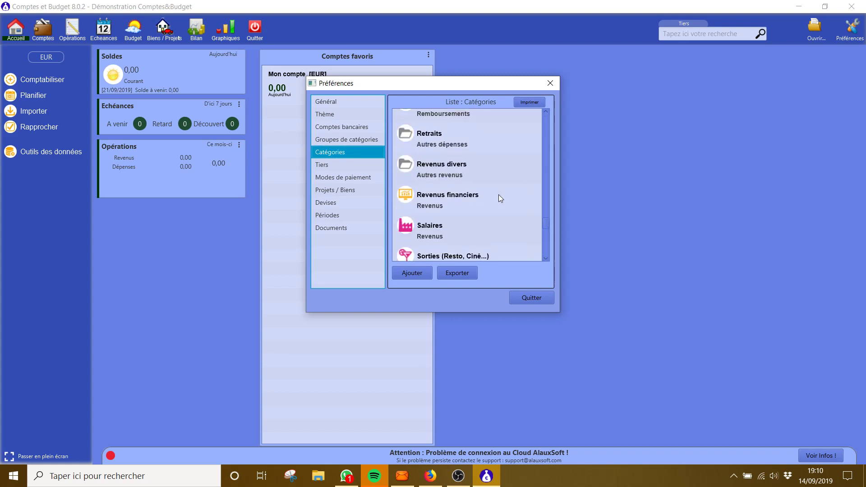
scroll(499, 194, "up", 5)
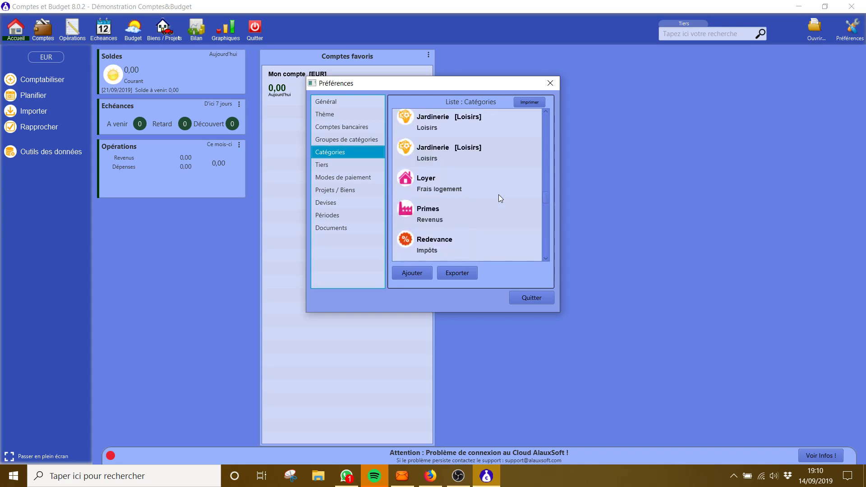
scroll(499, 198, "up", 3)
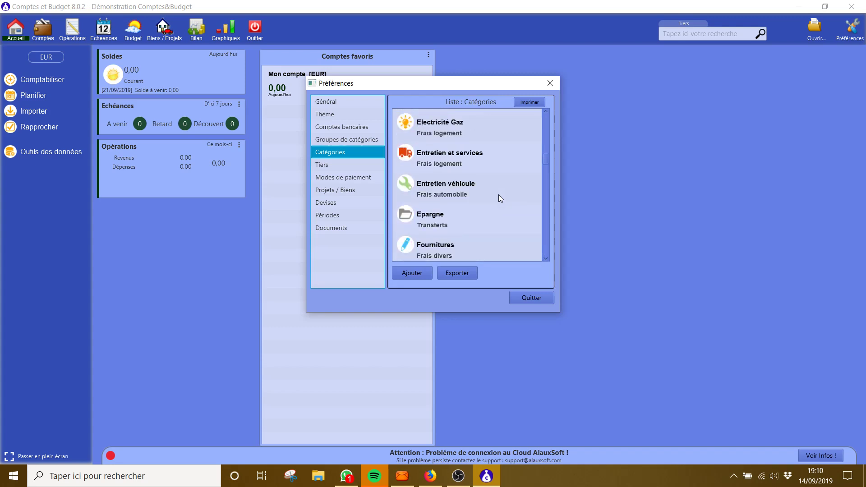
- Delete the Fournitures category from the category list and confirm its removal
scroll(496, 190, "up", 2)
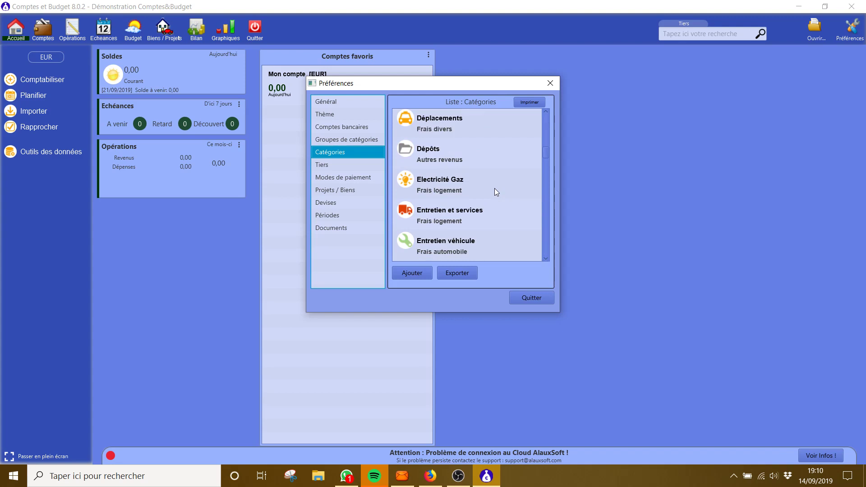
scroll(494, 192, "up", 2)
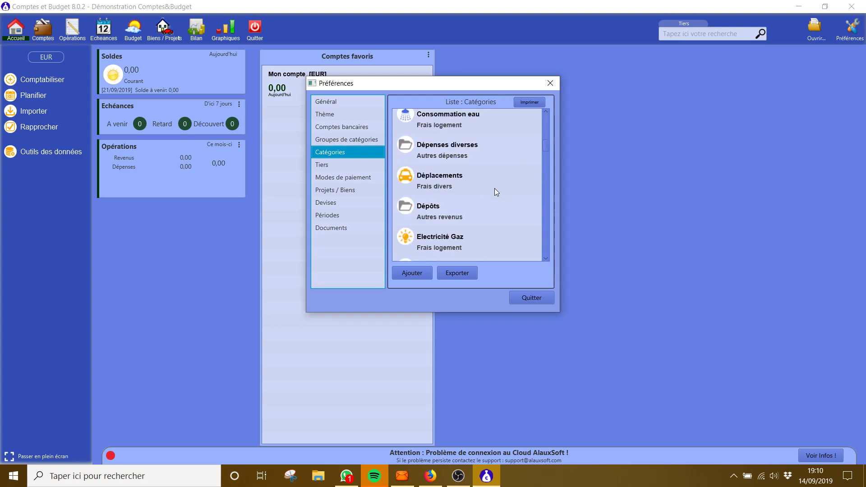
scroll(495, 188, "down", 4)
left_click(426, 244)
double_click(426, 244)
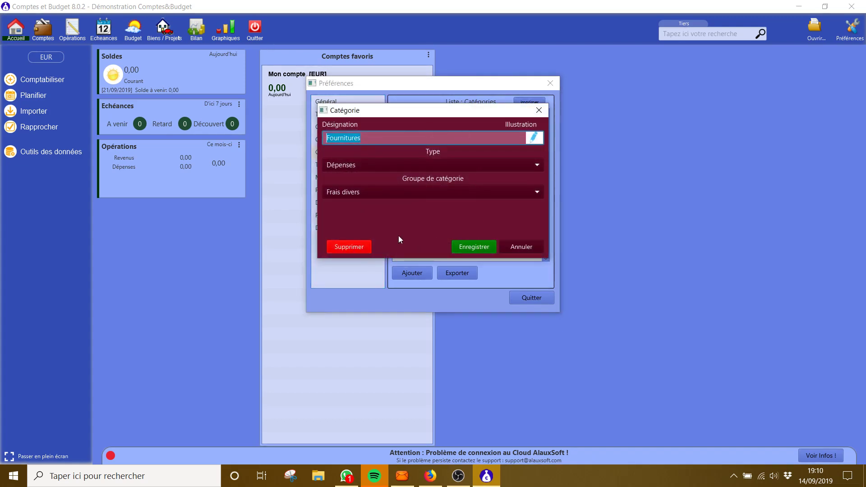
left_click(348, 248)
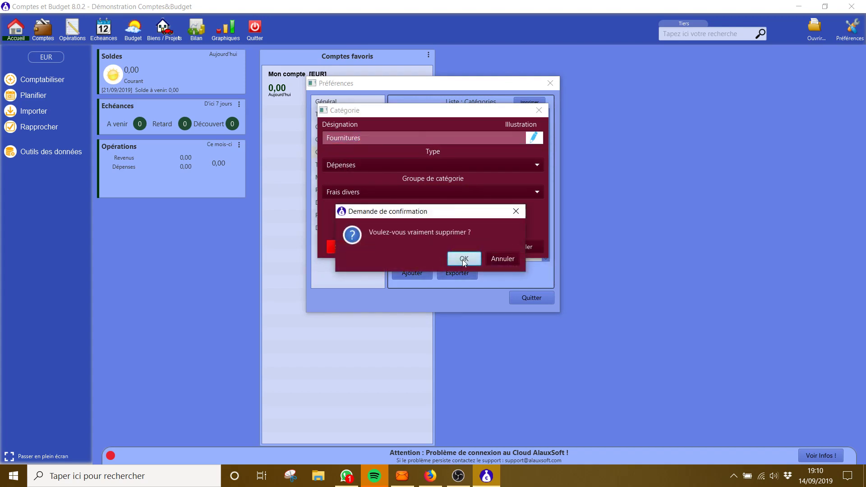
left_click(464, 260)
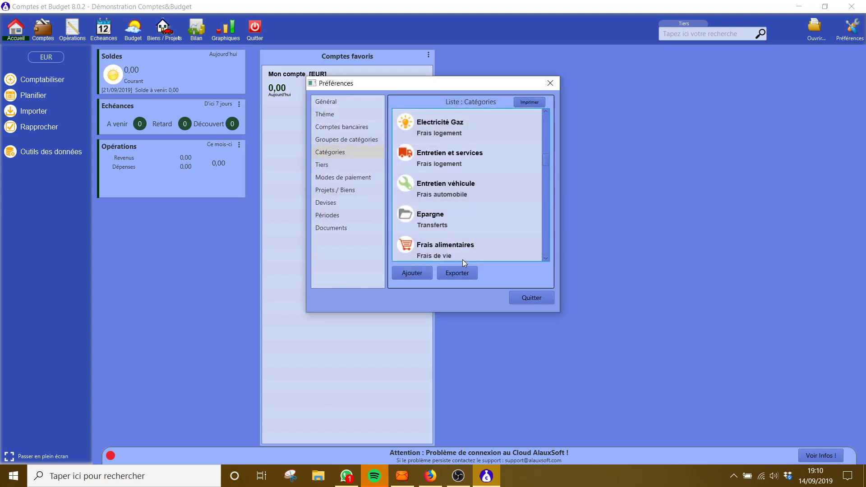
- Review the type and category group choices of the Frais alimentaires category and save it without changes
scroll(491, 192, "down", 1)
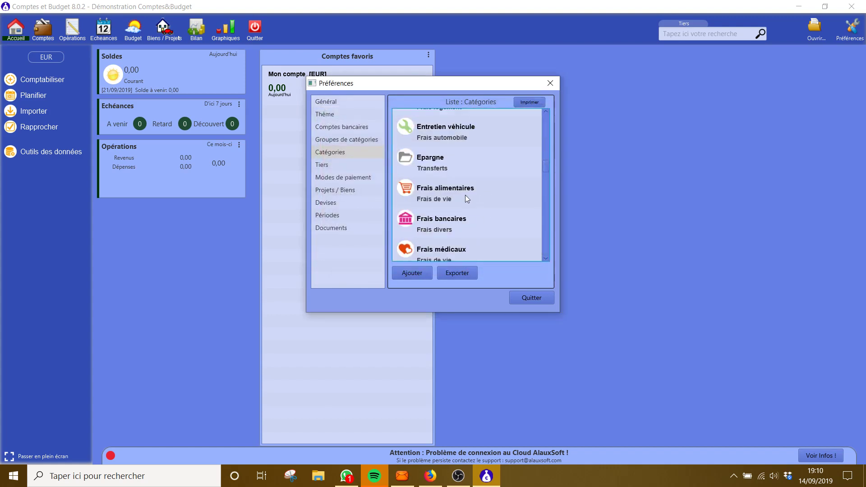
double_click(451, 197)
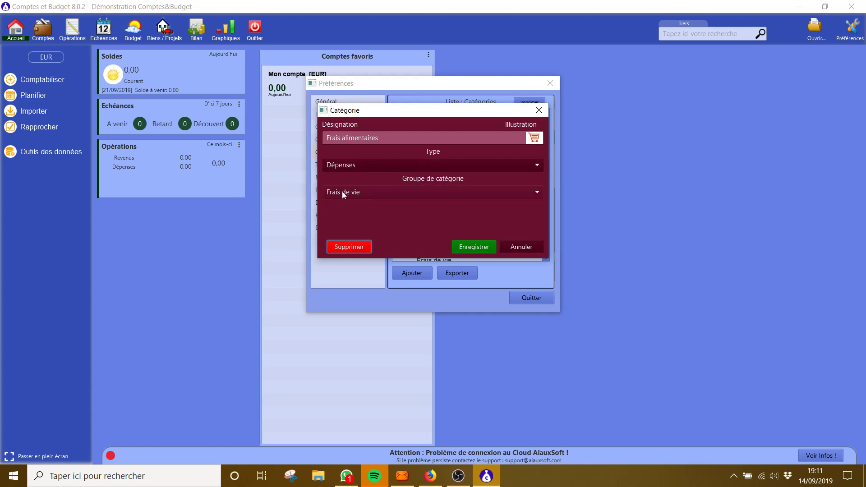
left_click(538, 166)
left_click(537, 166)
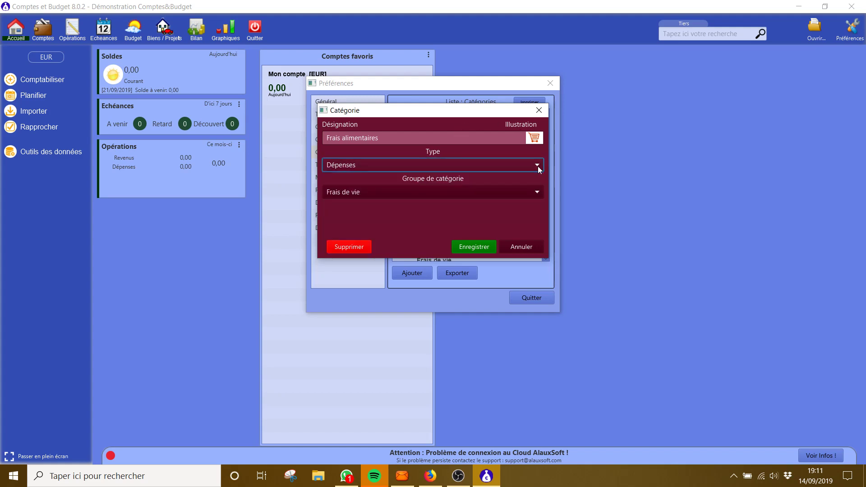
left_click(537, 193)
left_click(537, 193)
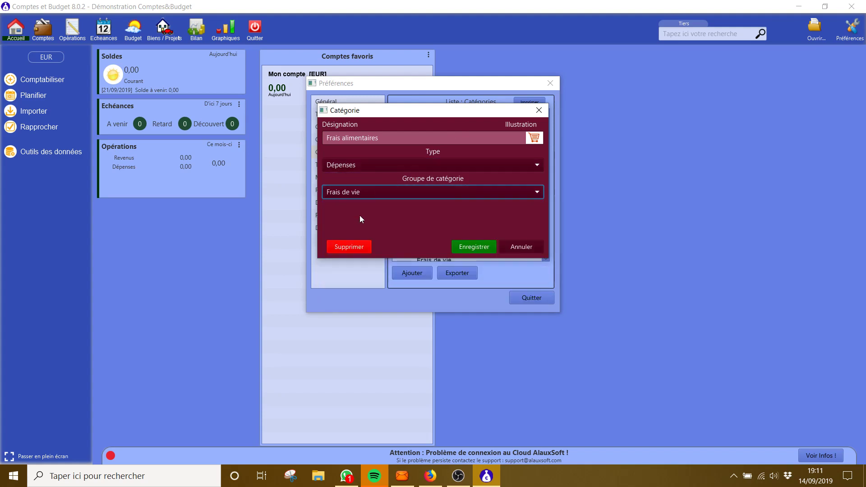
left_click(480, 248)
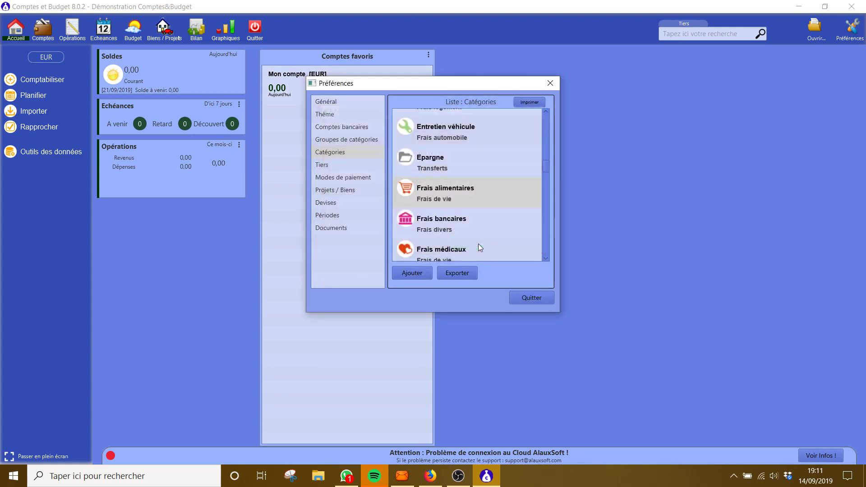
- Start a new third party (Tiers) in the preferences with the designation Commerces locaux
left_click(324, 166)
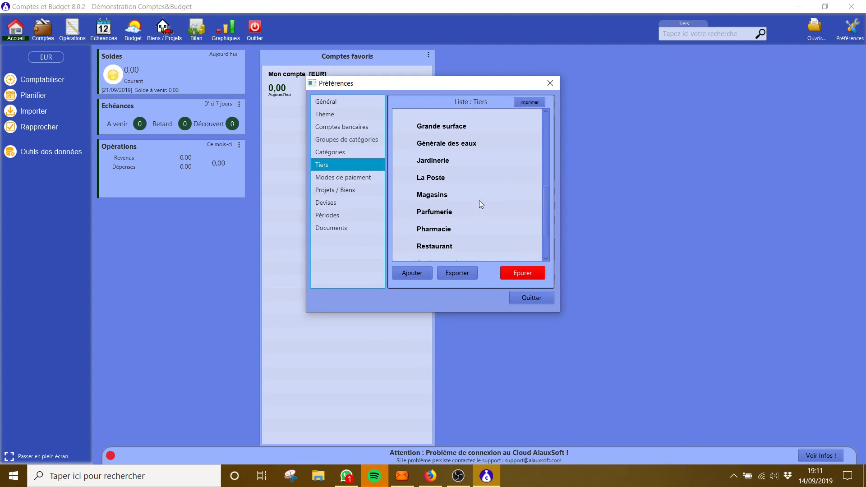
scroll(480, 201, "down", 1)
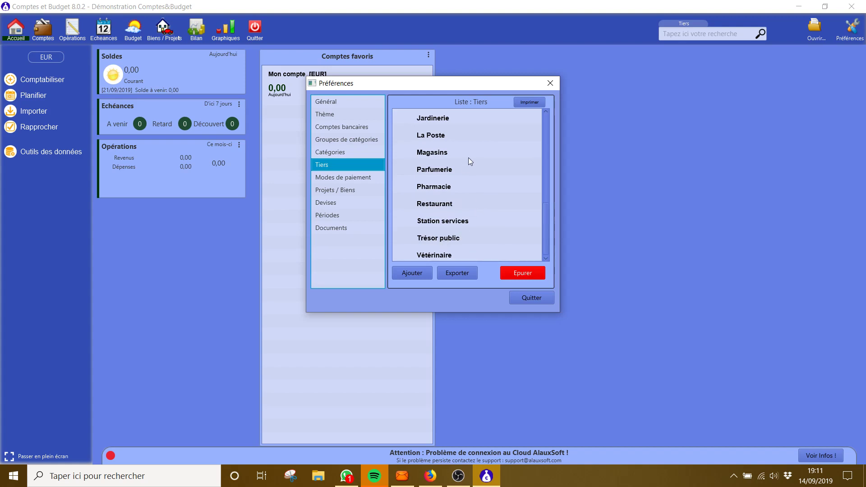
left_click(412, 274)
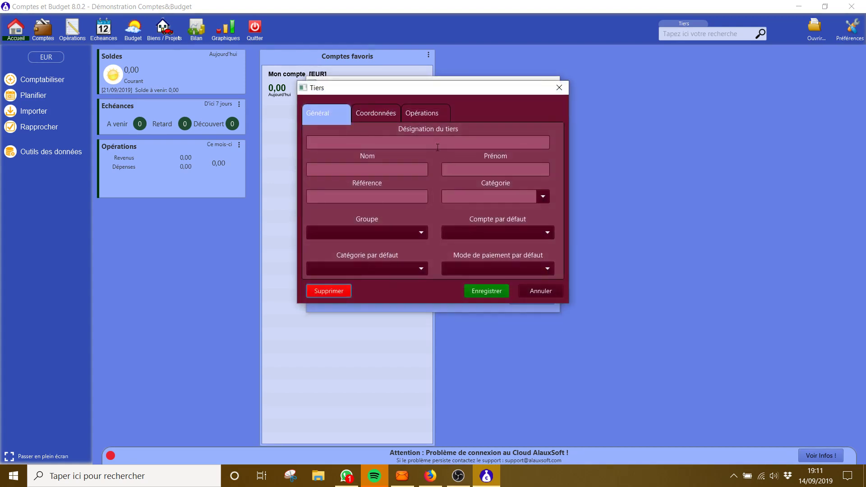
key("Caps_Lock")
type("C")
key("Caps_Lock")
type("ommerc")
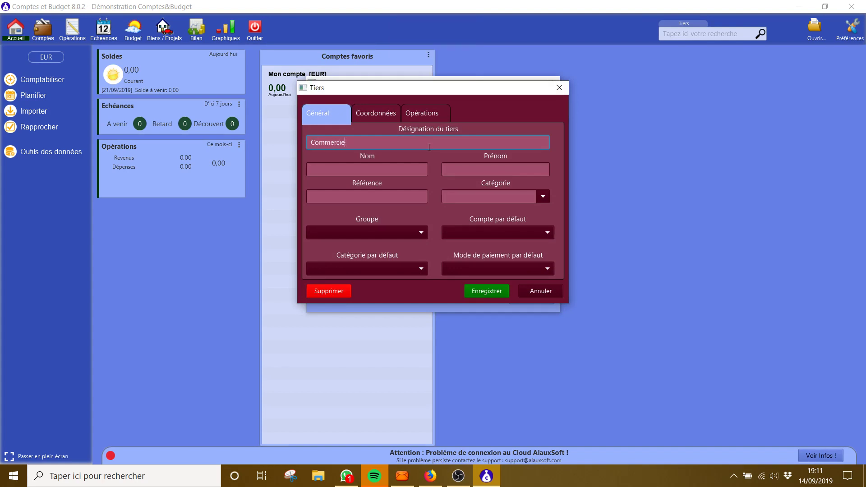
type("es locaux")
- Set the new third party's default account to Caisse and its default payment method to Espèce
left_click(546, 233)
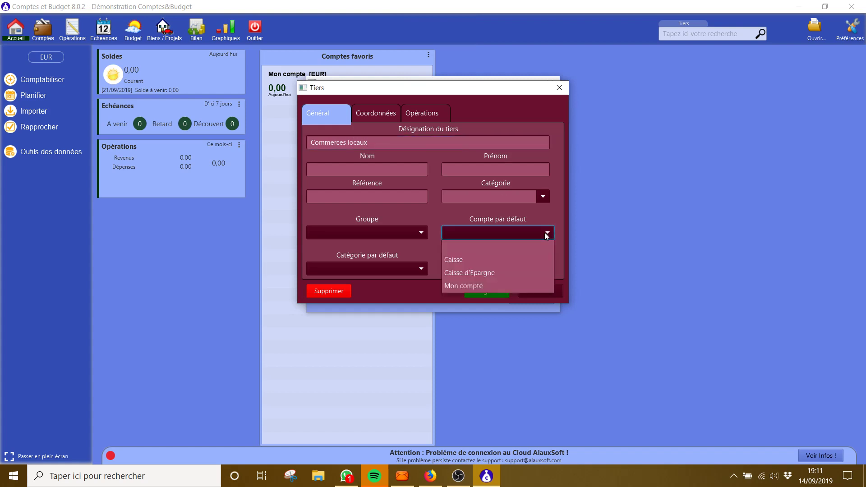
left_click(478, 260)
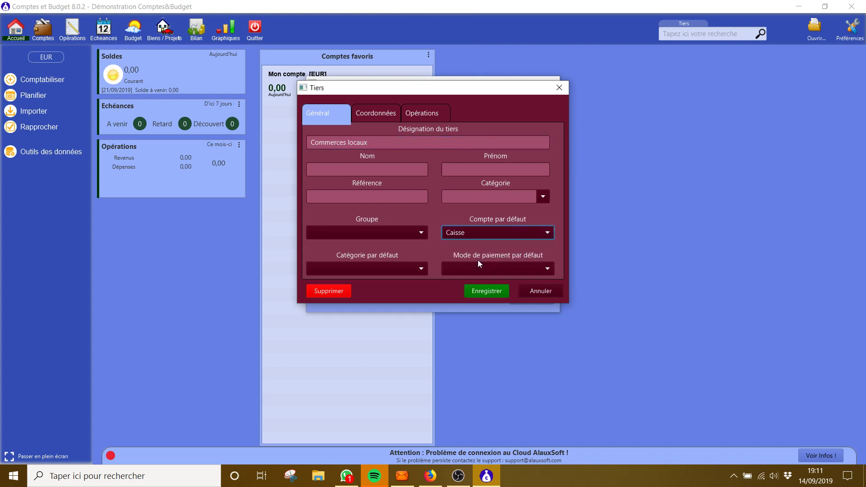
left_click(548, 269)
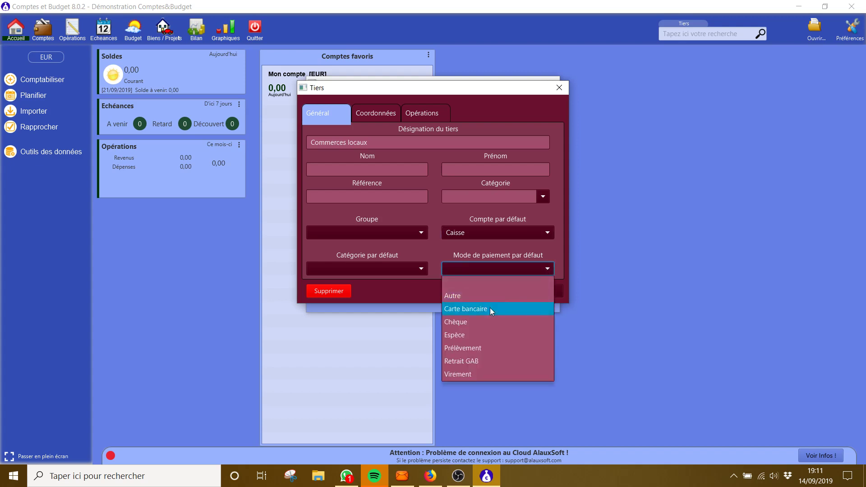
left_click(471, 336)
- Replace the new third party's designation with Marchés
left_click(383, 143)
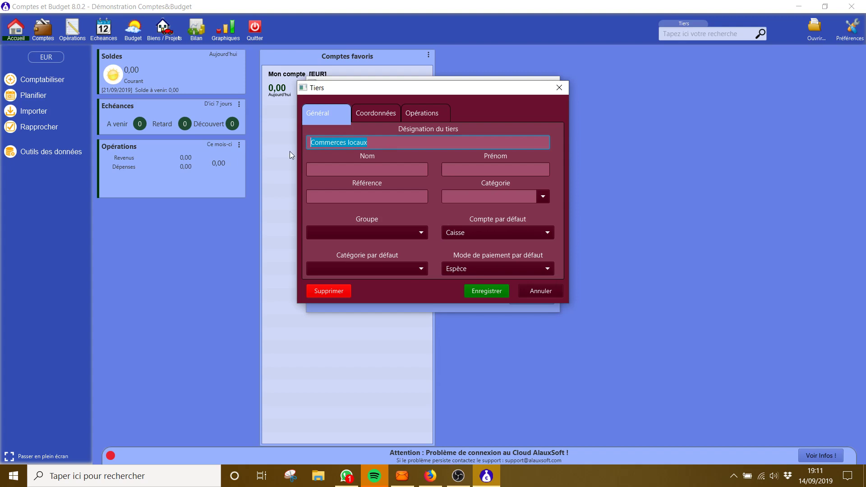
key("Caps_Lock")
type("M")
key("Caps_Lock")
type("archés")
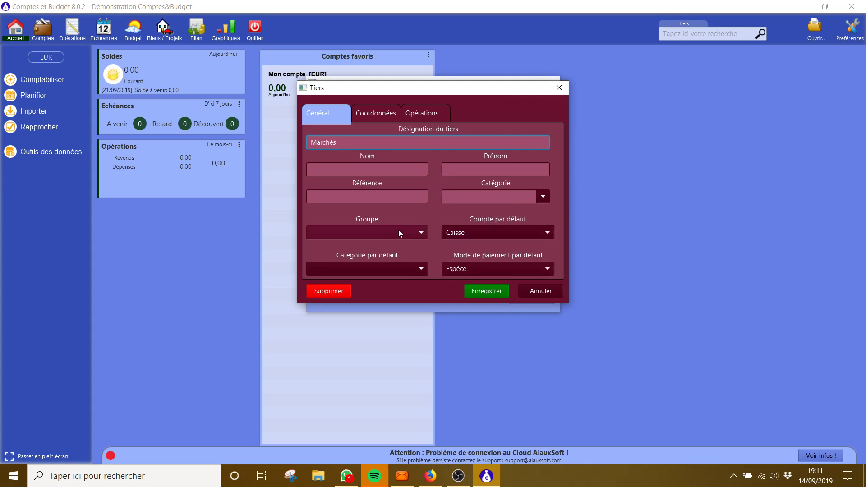
- Set the third party's default category to Frais alimentaires, save it, and check the saved Marchés record
left_click(414, 232)
left_click(415, 232)
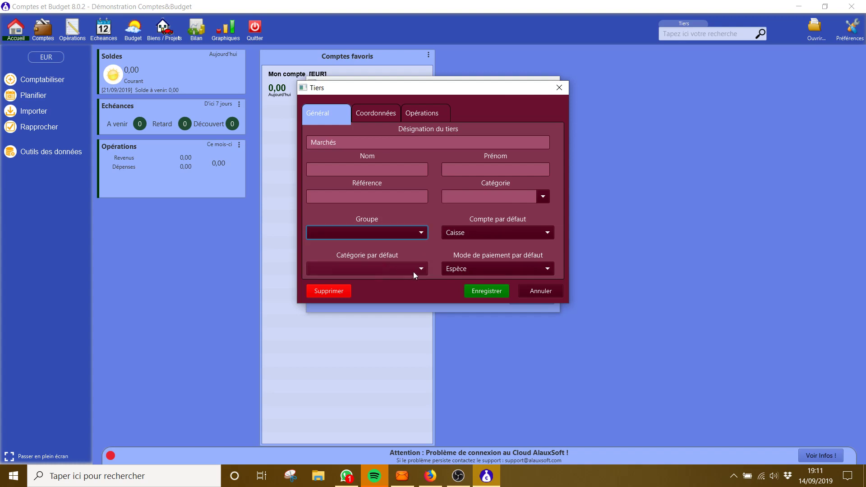
left_click(545, 196)
left_click(545, 196)
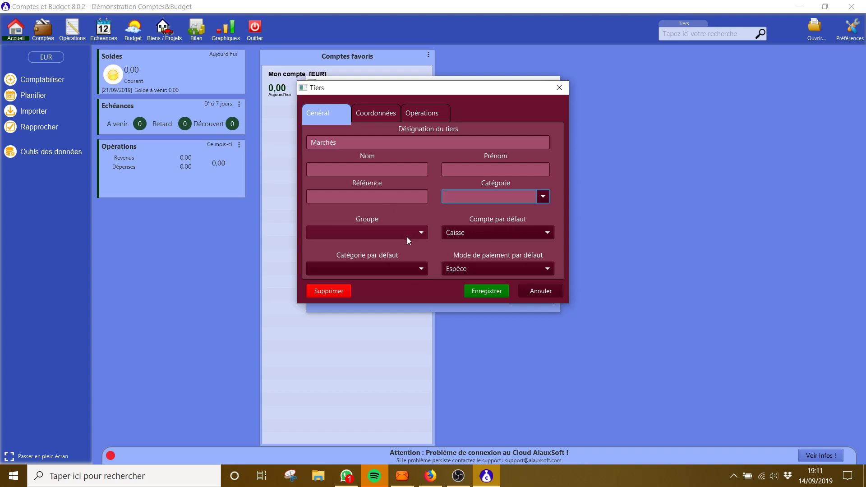
left_click(420, 269)
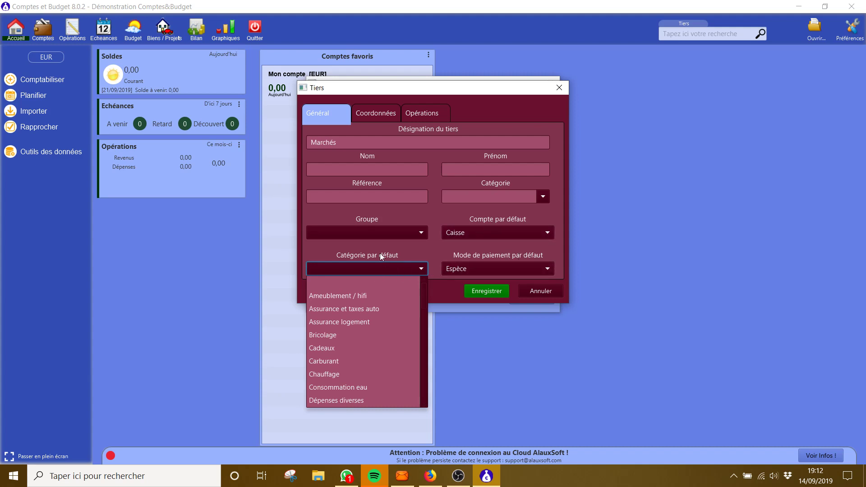
scroll(365, 337, "down", 2)
scroll(365, 337, "down", 1)
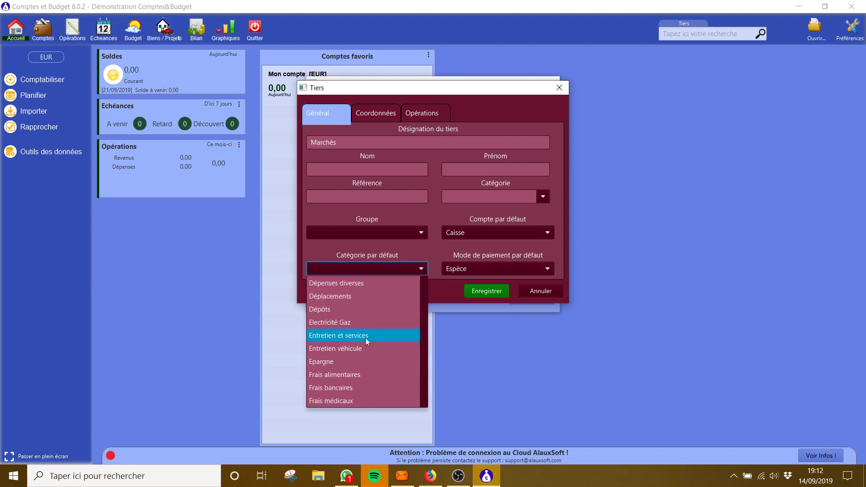
scroll(365, 338, "down", 1)
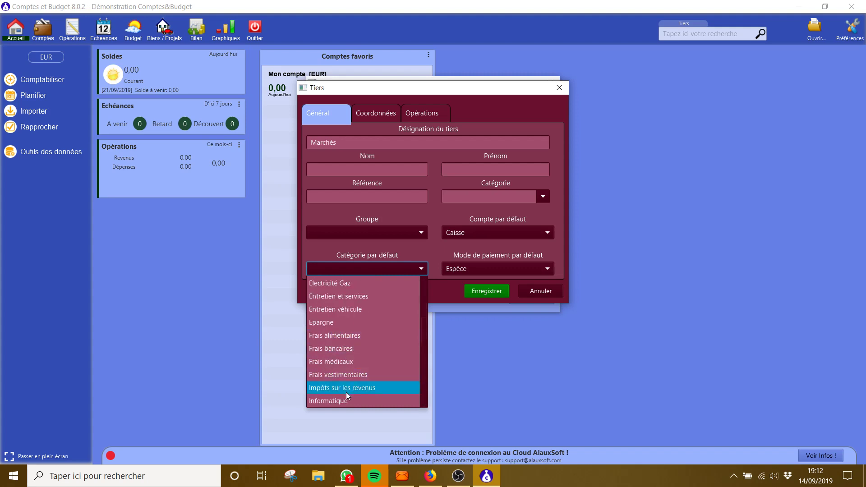
left_click(351, 339)
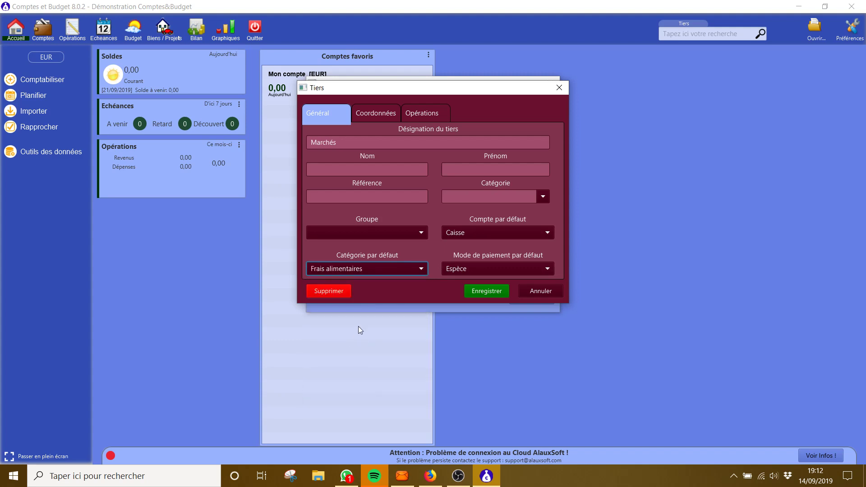
left_click(490, 292)
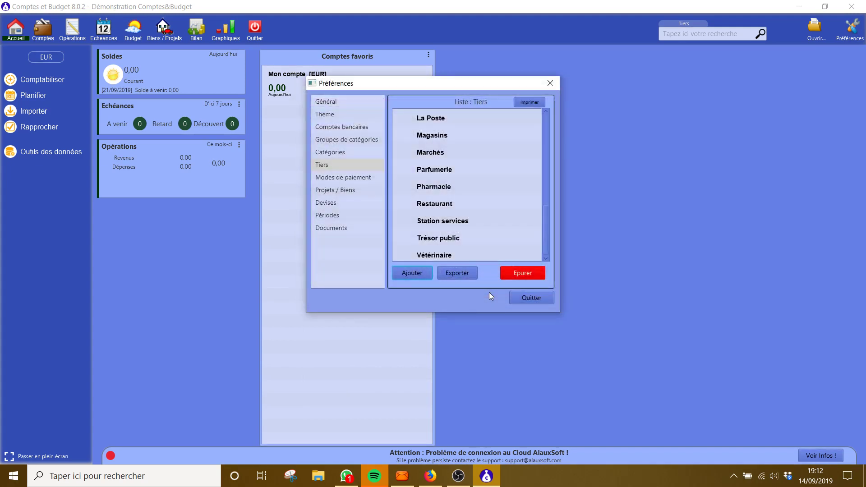
double_click(425, 154)
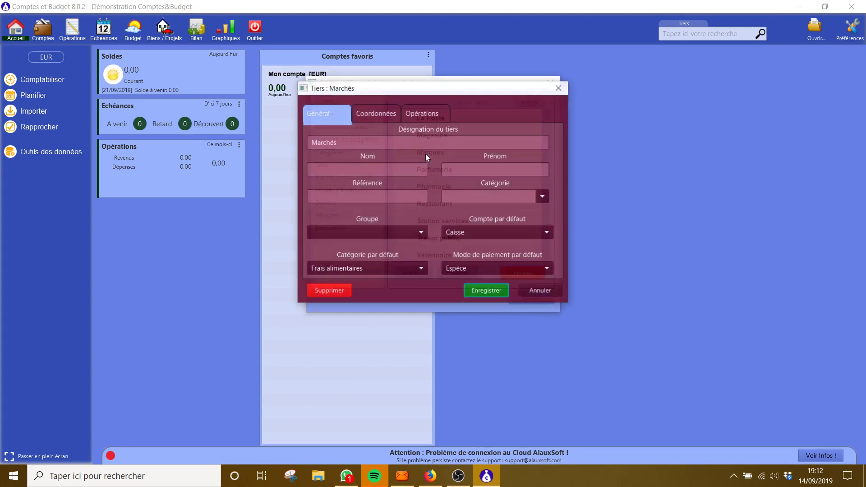
left_click(528, 291)
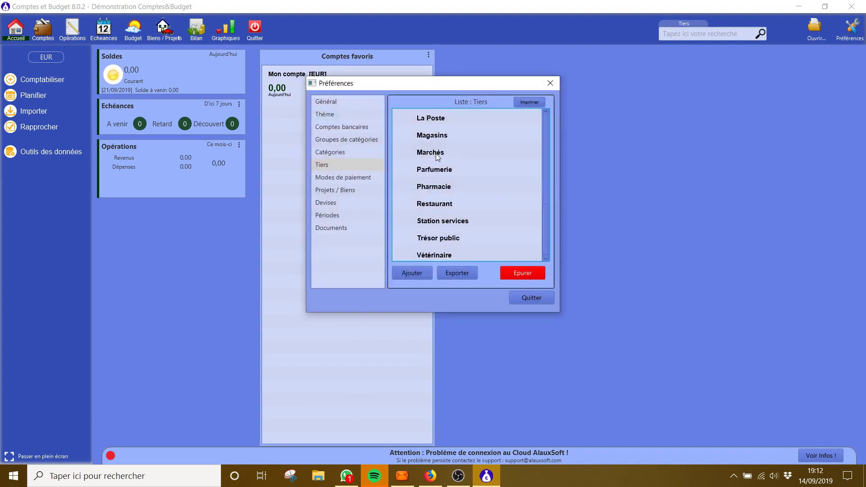
- Rename the third party Assureur as Assureur Machinchose and save it
scroll(487, 171, "up", 5)
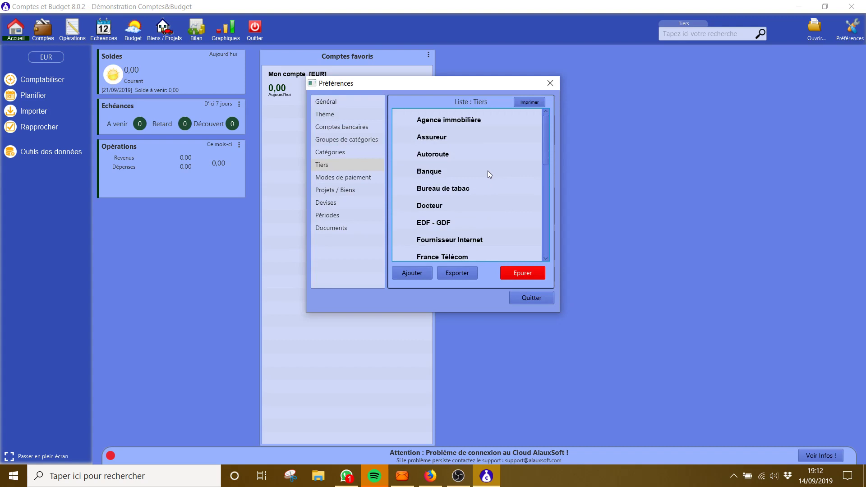
double_click(436, 134)
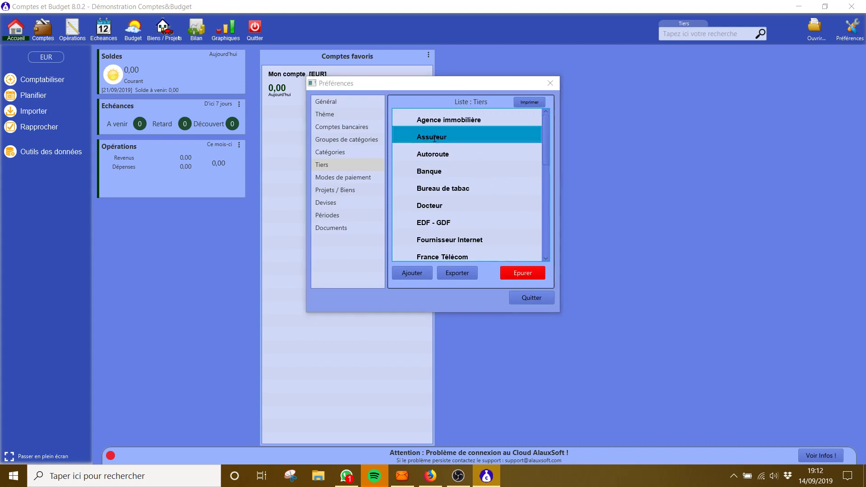
left_click(370, 141)
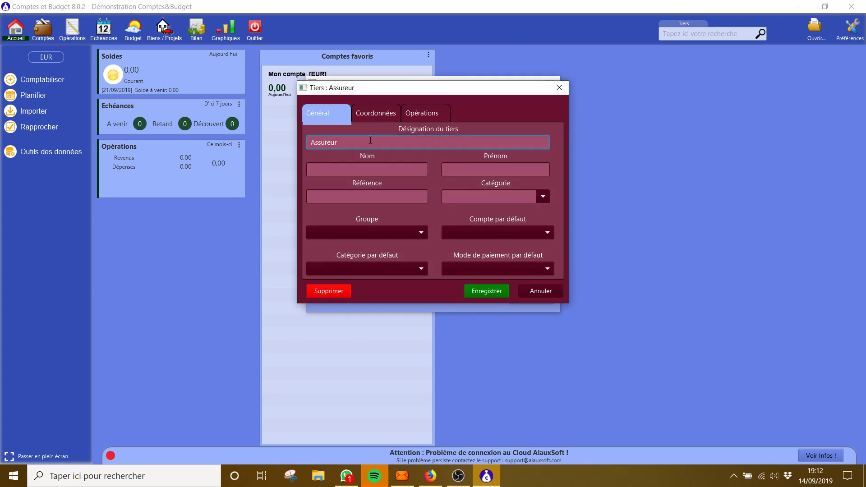
key("Caps_Lock")
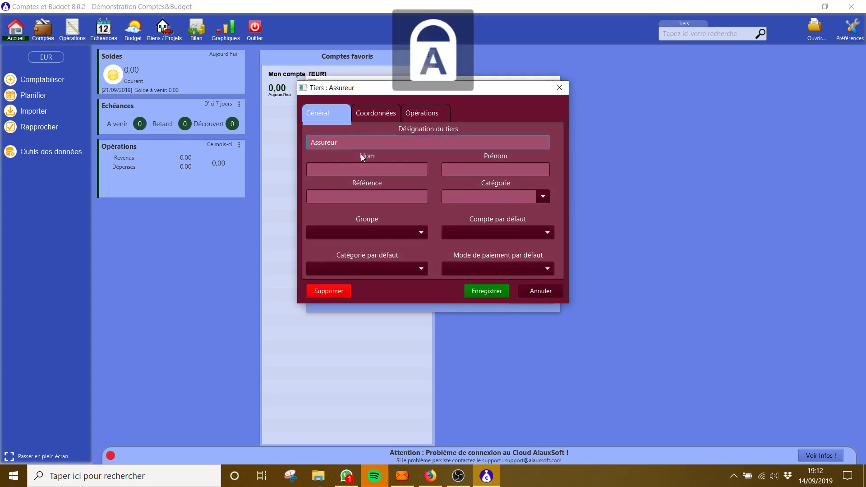
type("M")
key("Caps_Lock")
type("achinchose")
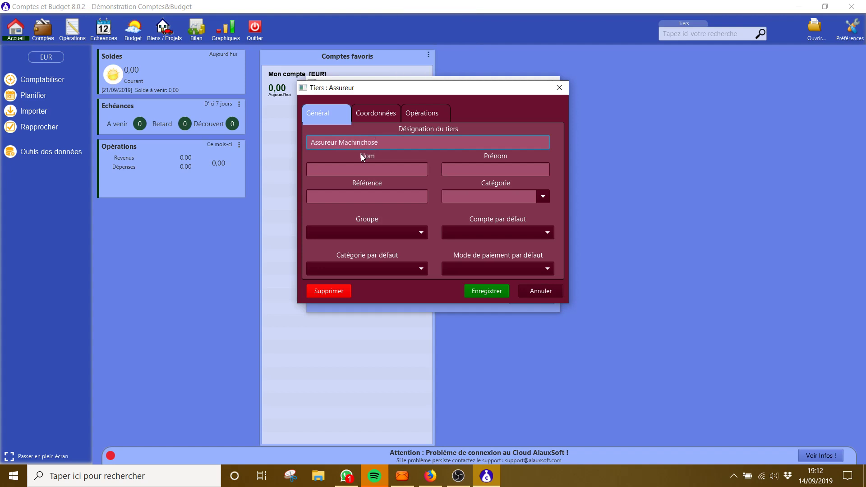
left_click(487, 292)
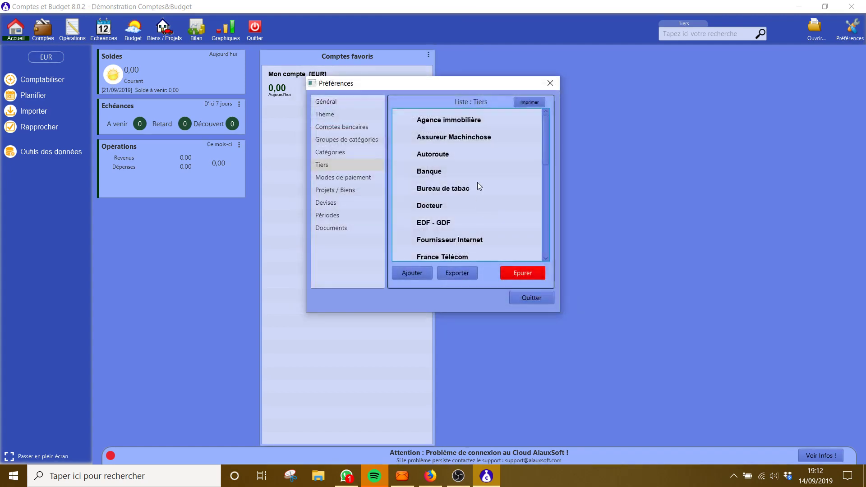
- Show the list of payment methods (Modes de paiement) in the preferences
left_click(355, 179)
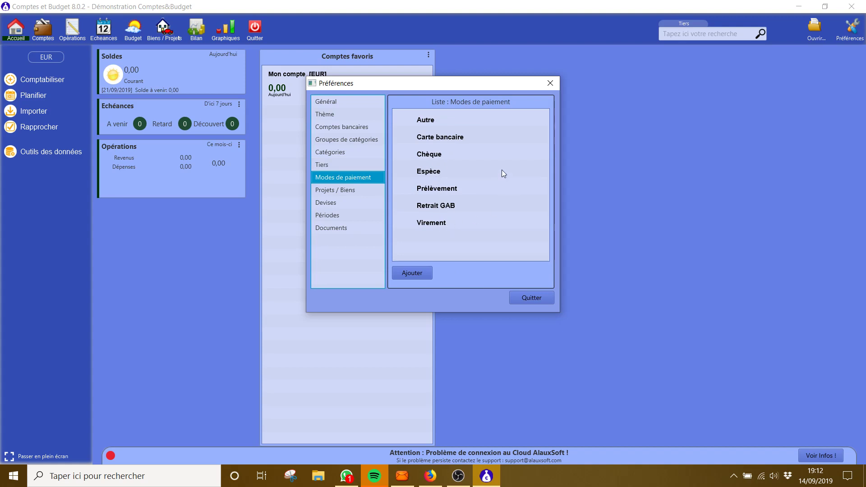
- Rename the payment method Carte bancaire as Carte bancaire SSS456 and save it
double_click(446, 137)
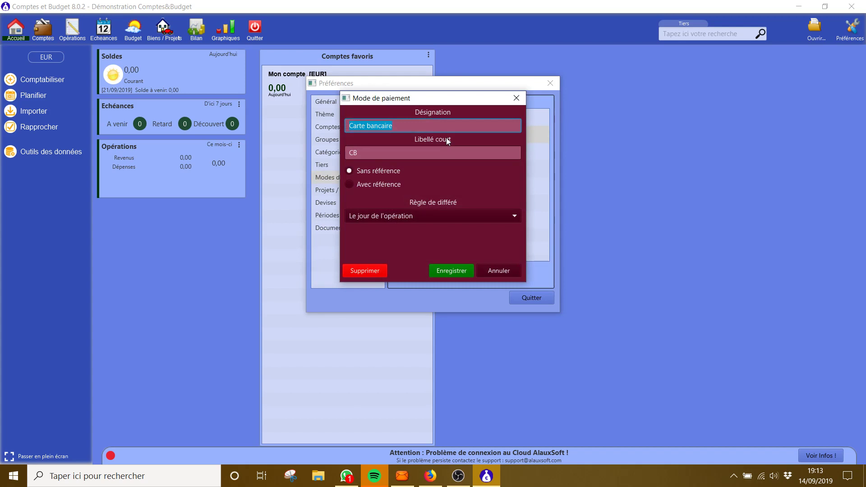
left_click(417, 125)
key("Caps_Lock")
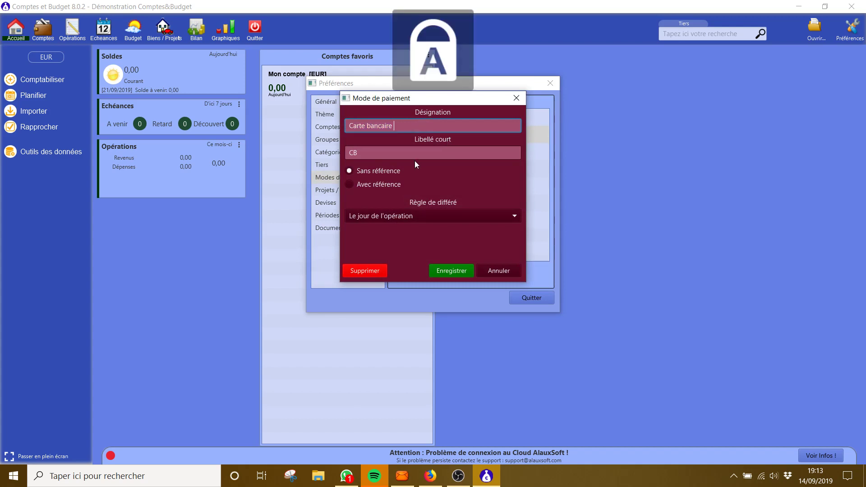
type("SSS")
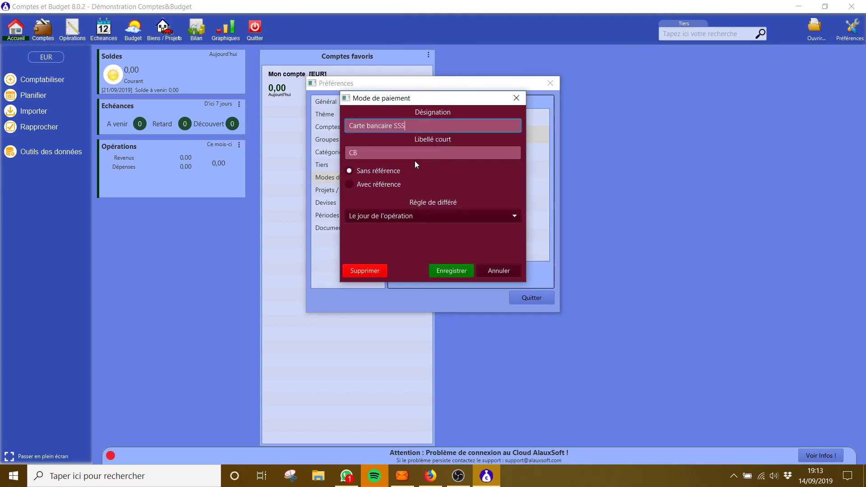
type("456")
left_click(452, 271)
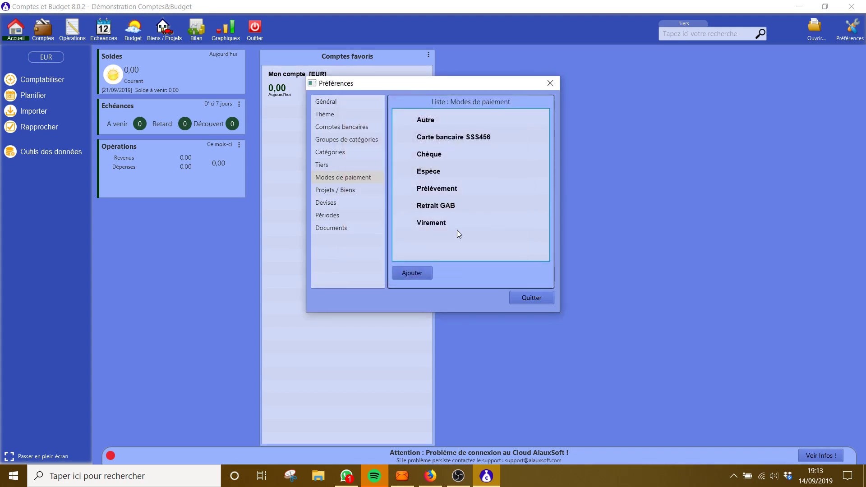
- Add a new payment method with the designation Carte bancaire xxx63 and try to save it without a short label
left_click(418, 273)
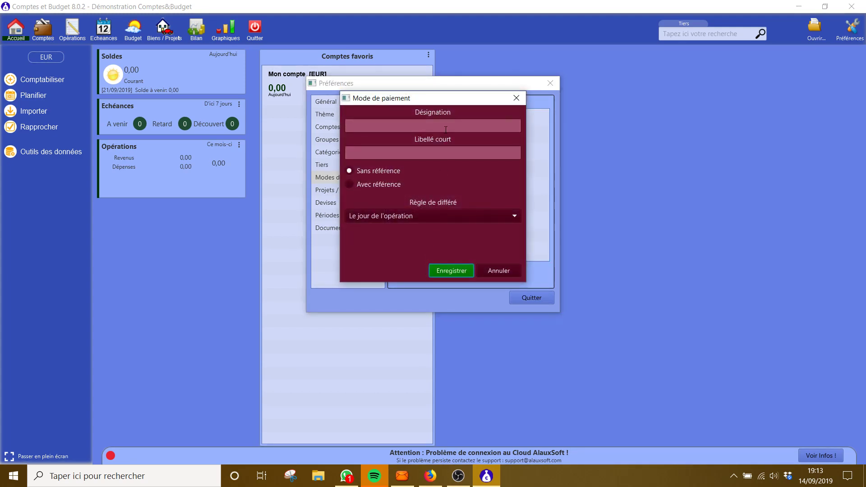
type("CARTE")
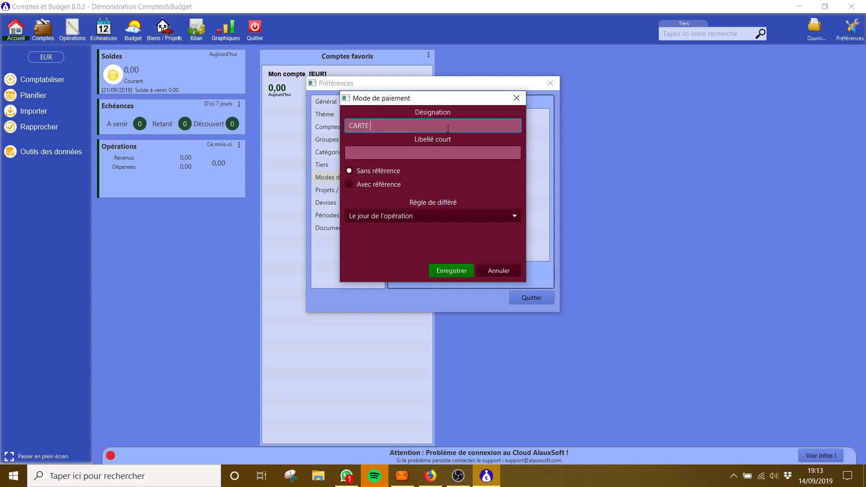
key("Caps_Lock")
key("BackSpace")
key("BackSpace")
type("arte bancaire xxx63")
left_click(453, 270)
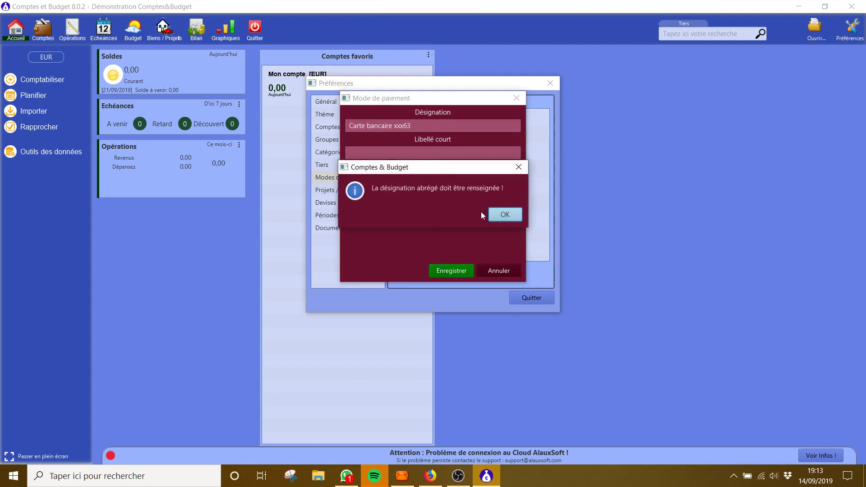
left_click(500, 215)
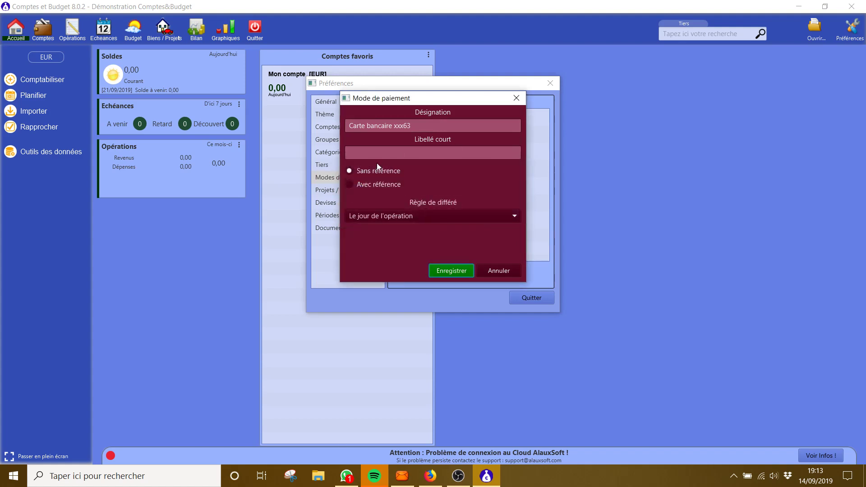
- Set the new payment method's short label (Libellé court) to CB63 and save it
left_click(471, 154)
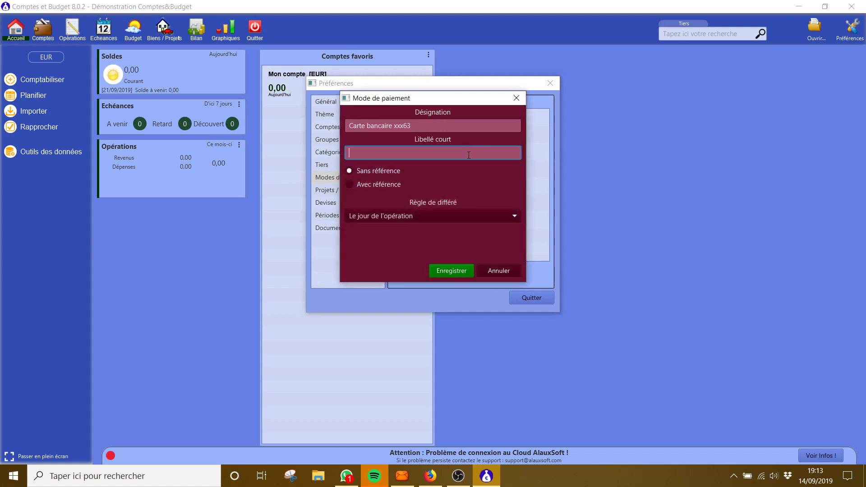
key("Caps_Lock")
type("CB63")
left_click(449, 269)
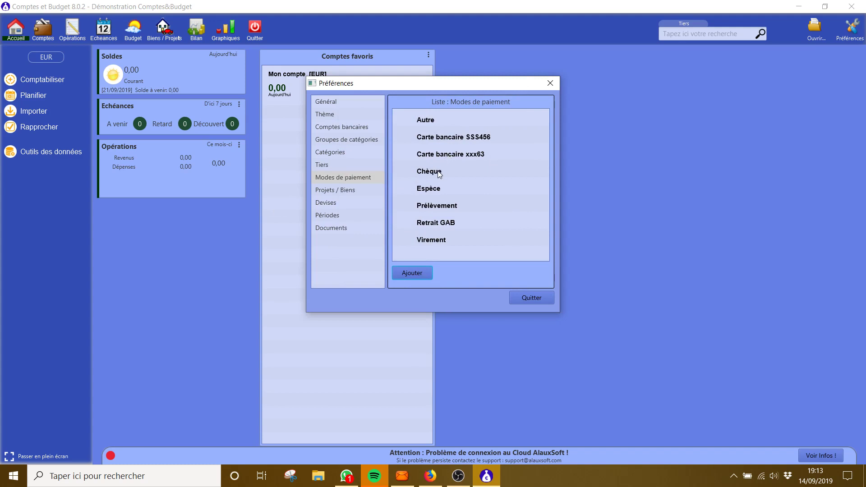
- Review the Projets / Biens, Devises, Périodes and Documents preferences, and close the preferences
left_click(350, 189)
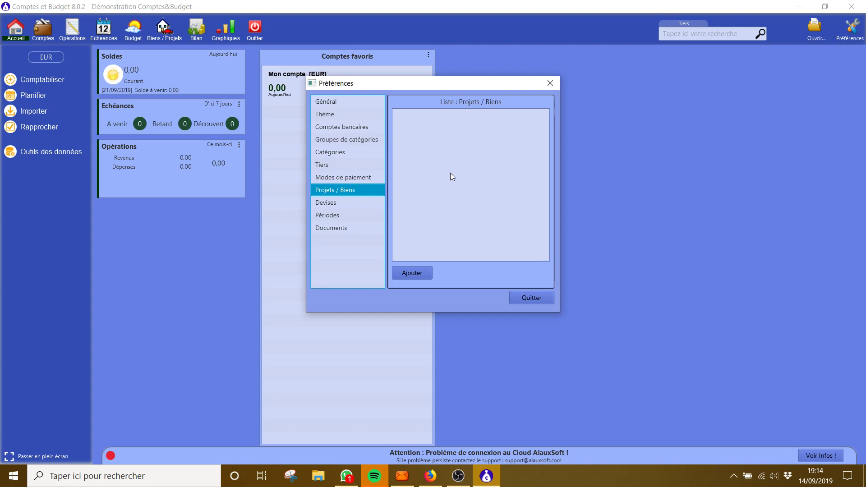
left_click(335, 203)
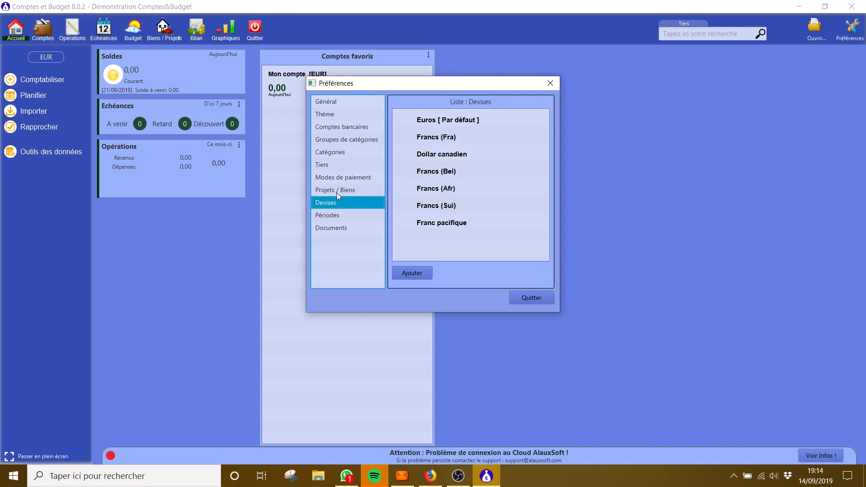
left_click(328, 216)
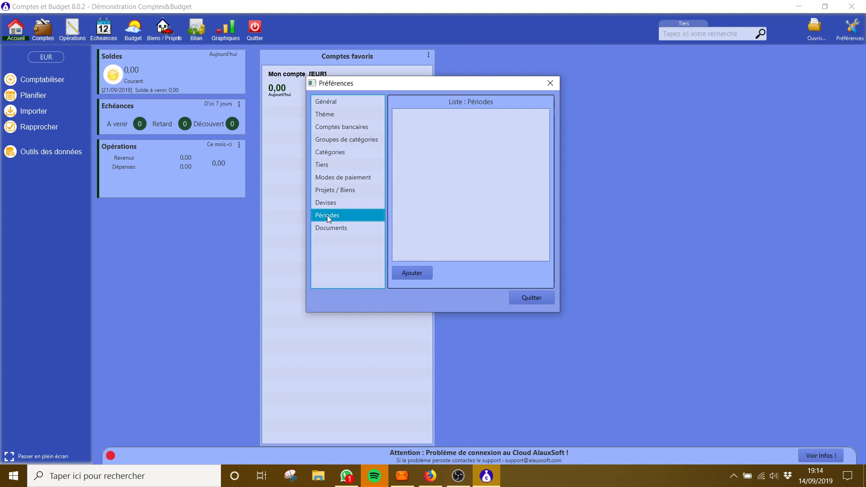
left_click(326, 229)
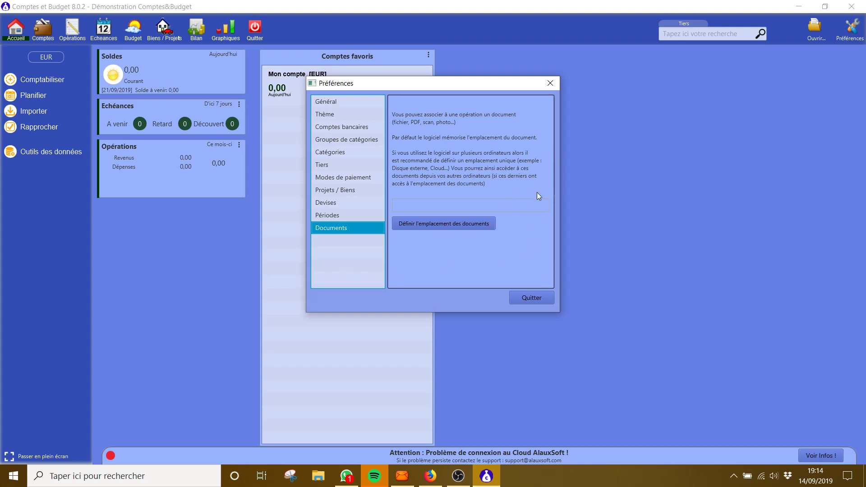
left_click(521, 298)
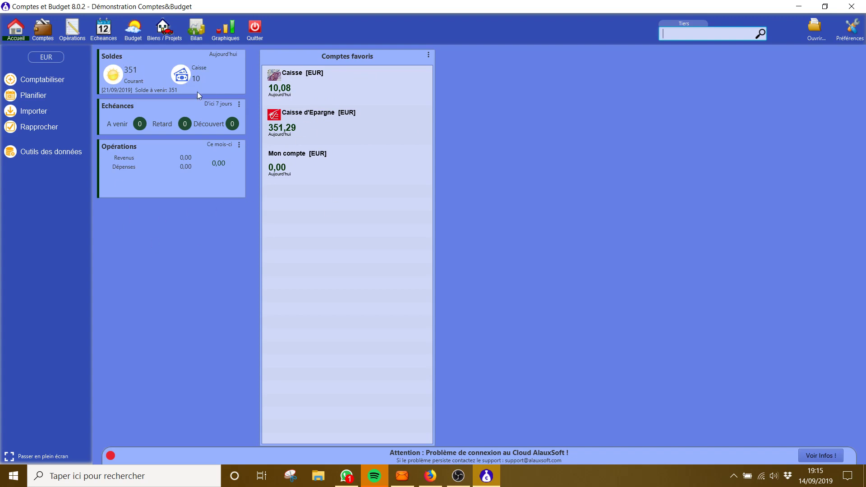
- Quit and relaunch Comptes et Budget, and reopen the existing folder Démonstration Comptes&Budget
left_click(251, 31)
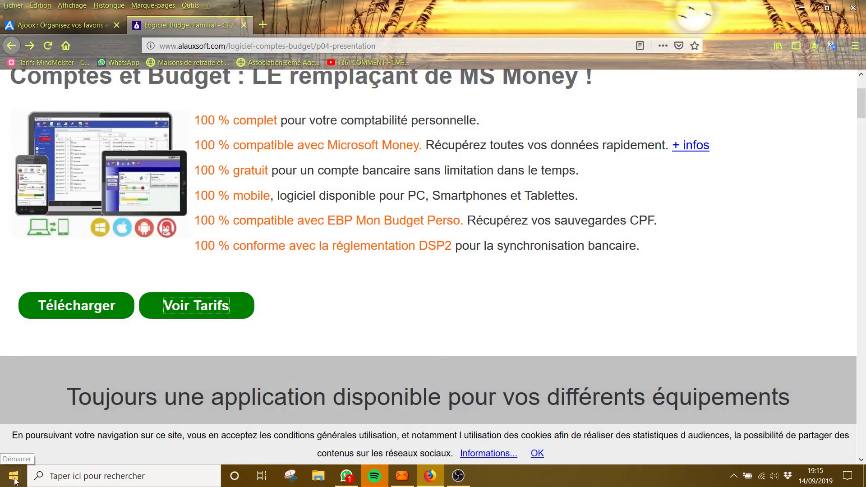
key("super")
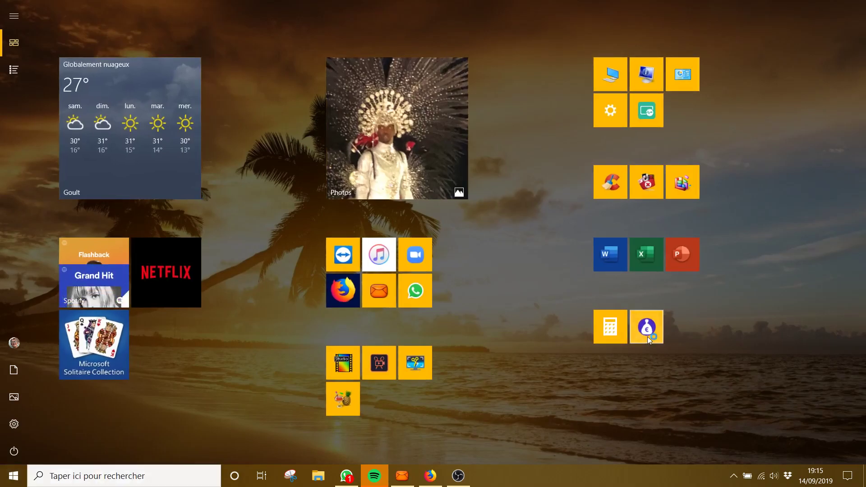
left_click(647, 336)
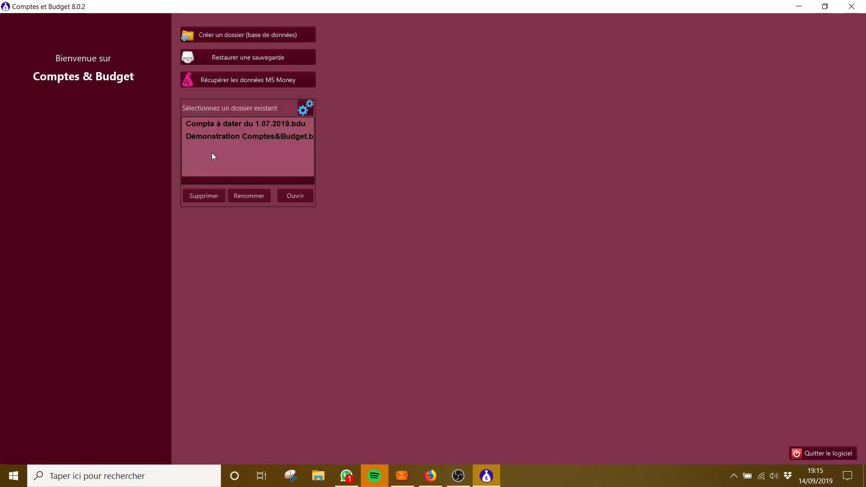
left_click(209, 136)
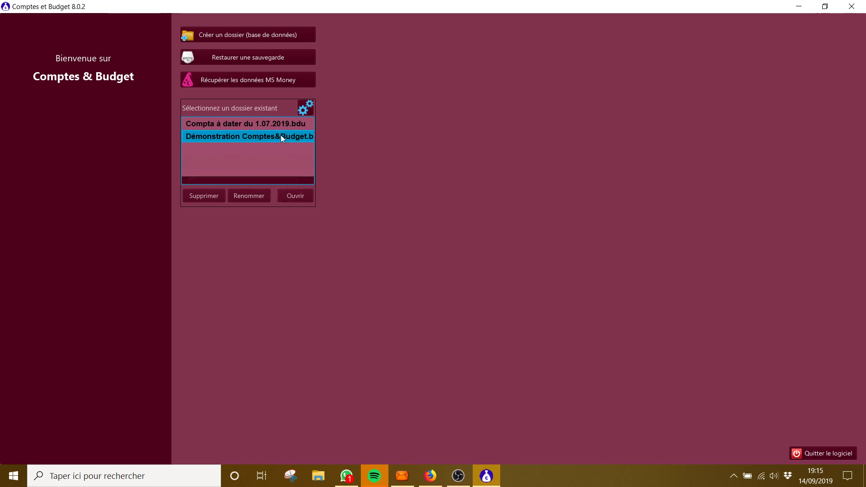
left_click(296, 197)
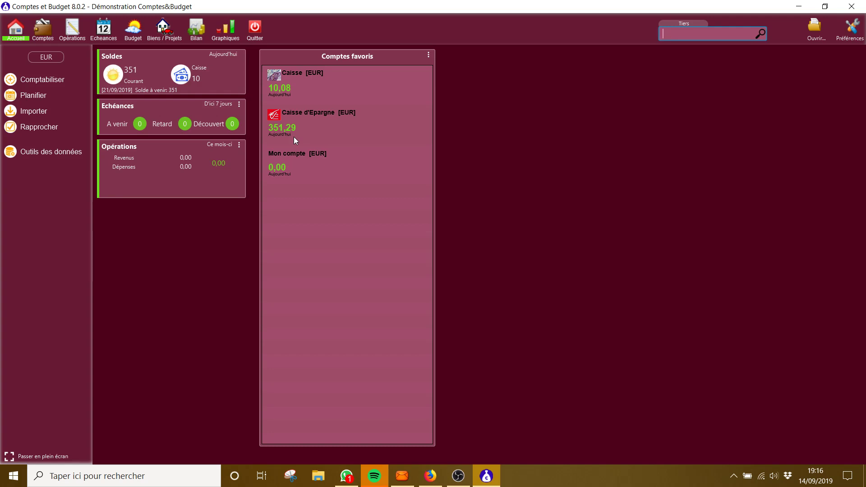
- Start a new expense (Dépense) in the list of operations with an amount of 54.6 EUR
left_click(286, 96)
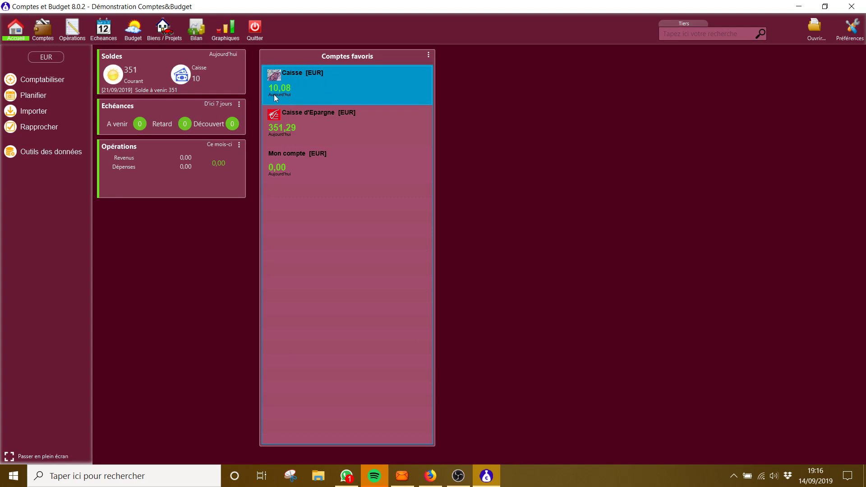
left_click(73, 30)
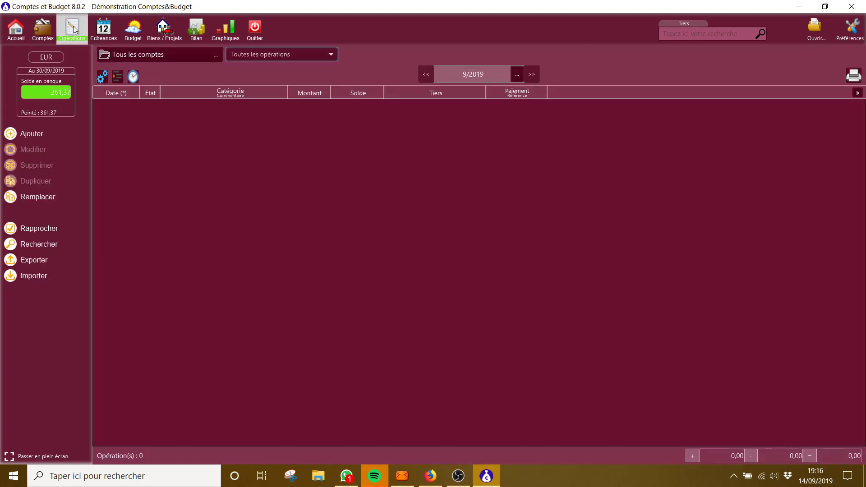
left_click(33, 134)
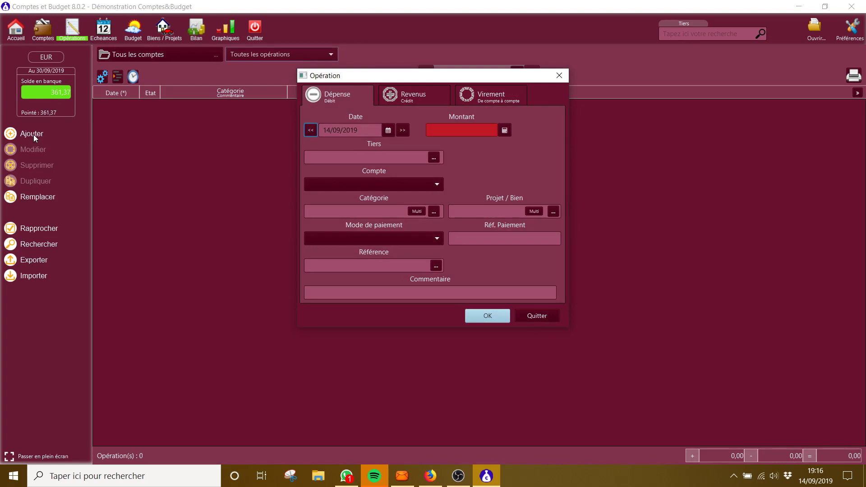
left_click(472, 130)
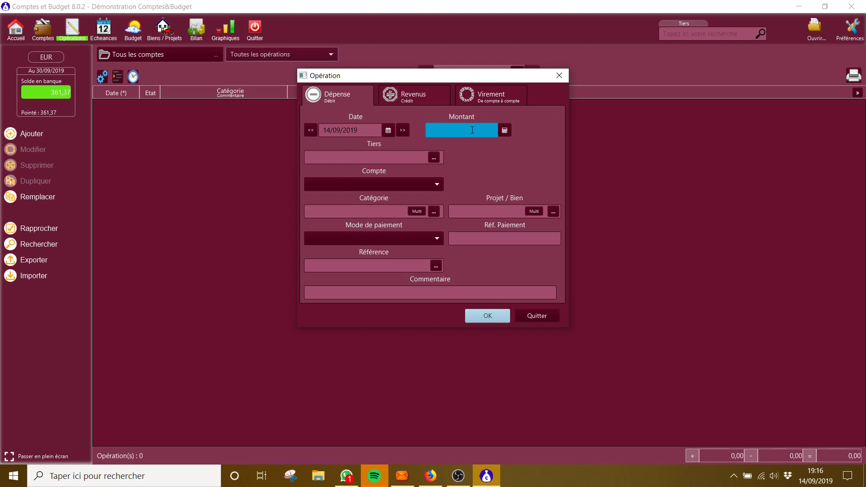
type("54.6")
- Assign the third party Marchés to the expense, save it, and close the operation entry form
left_click(434, 158)
scroll(439, 182, "down", 1)
scroll(439, 181, "down", 2)
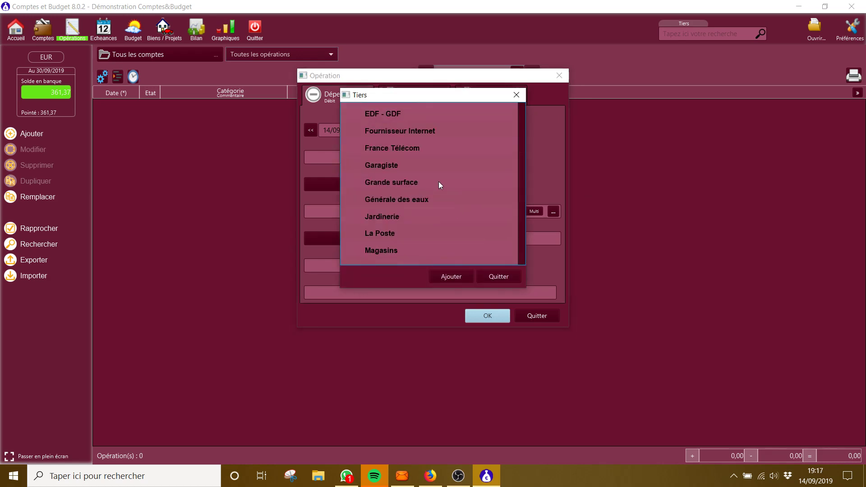
left_click(393, 219)
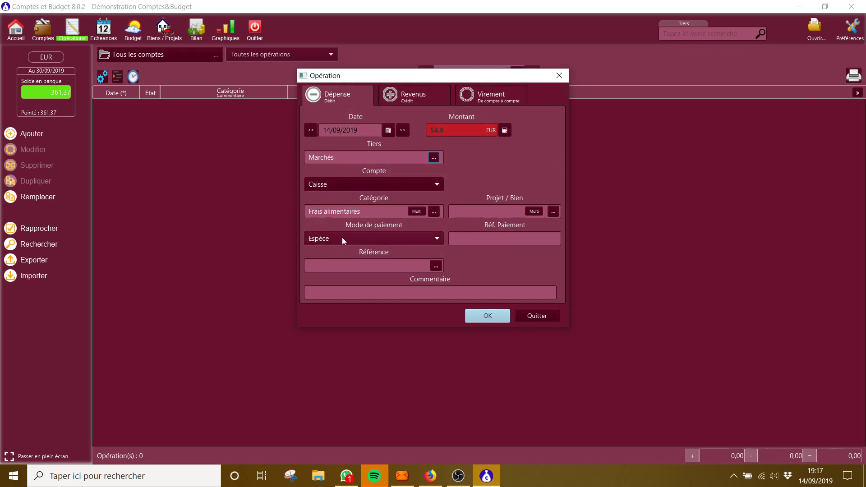
left_click(486, 316)
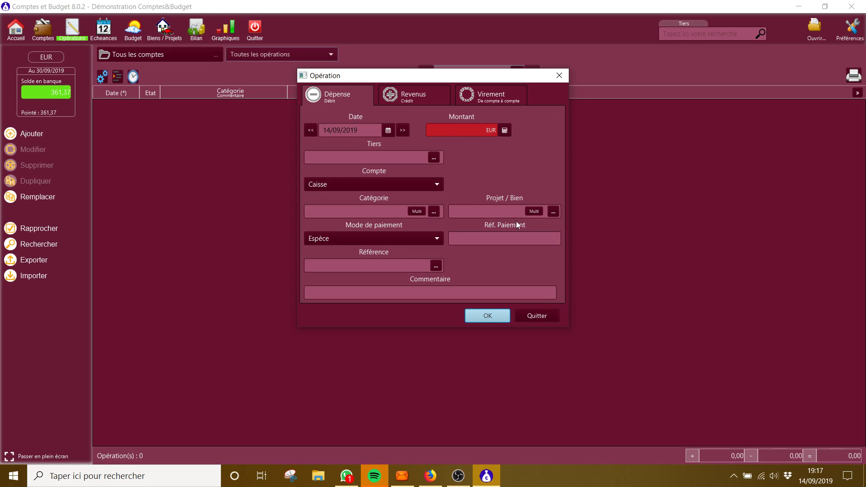
left_click(537, 316)
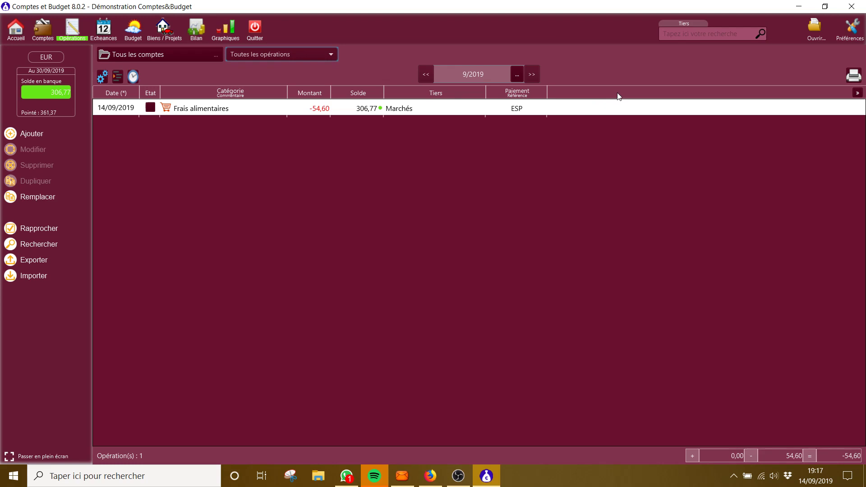
- Open the display settings of the operations grid and reset its columns
left_click(103, 76)
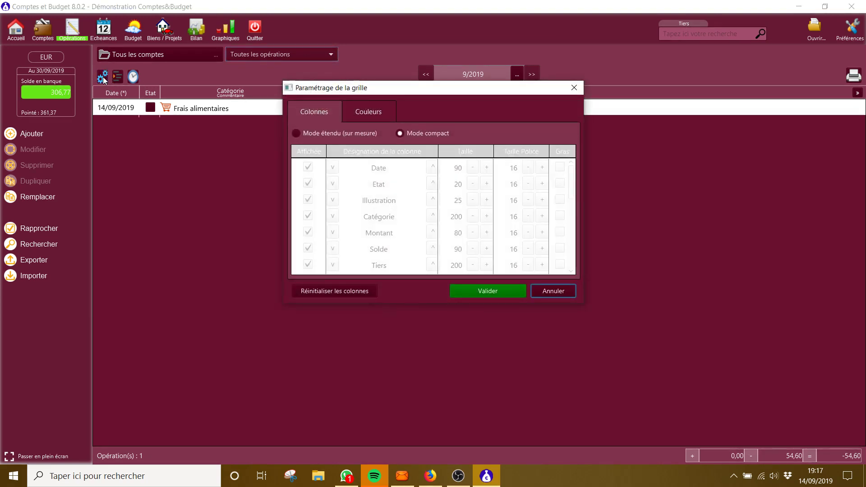
left_click_drag(393, 89, 467, 93)
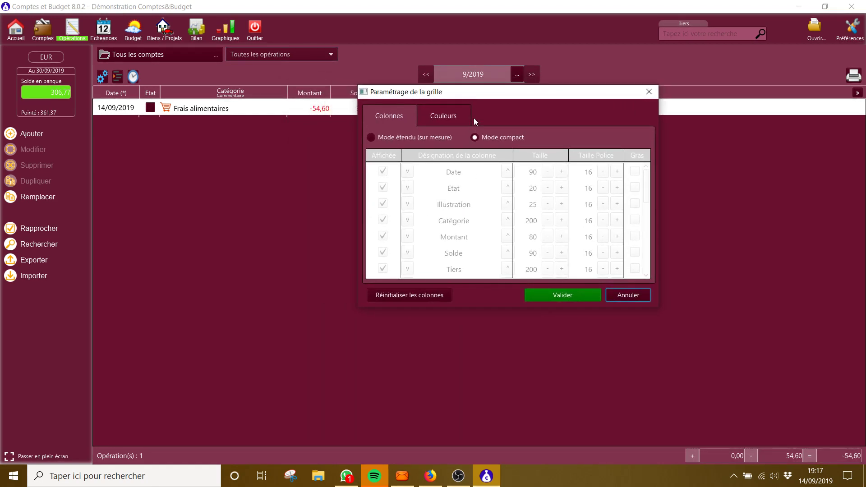
left_click_drag(472, 93, 384, 141)
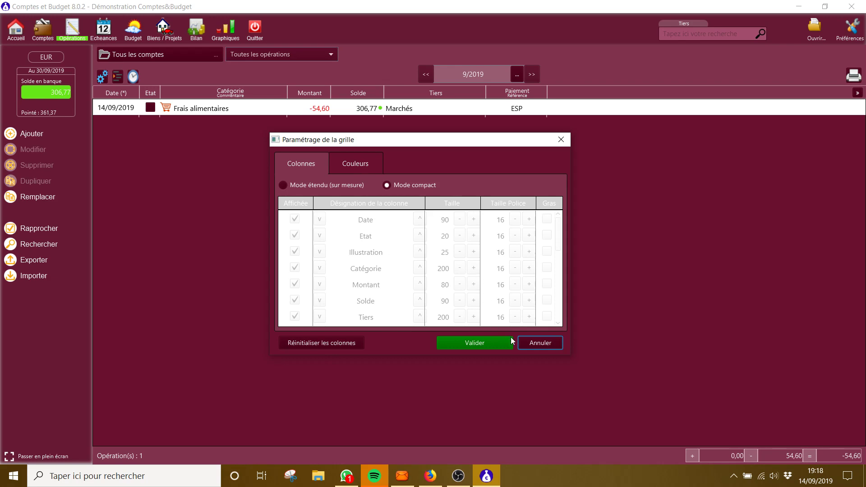
left_click(341, 344)
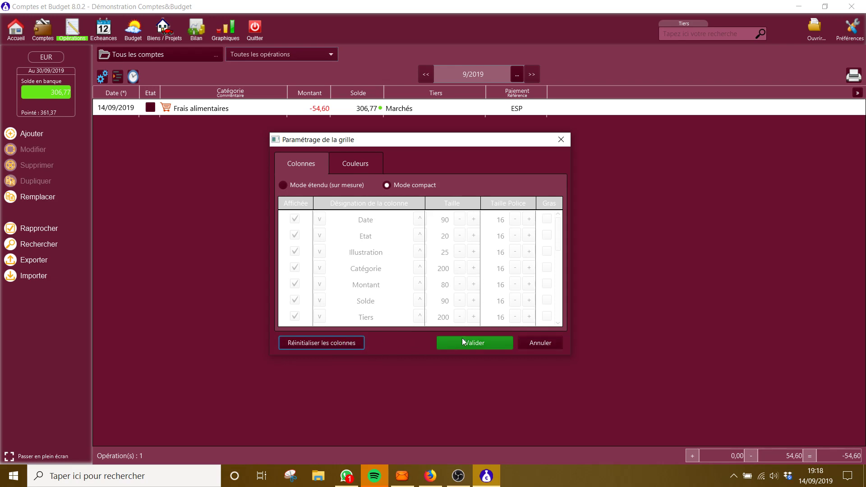
- Switch the operations grid to Mode étendu (sur mesure), display the Débit and Crédit columns, and apply the settings
left_click(351, 165)
left_click(314, 168)
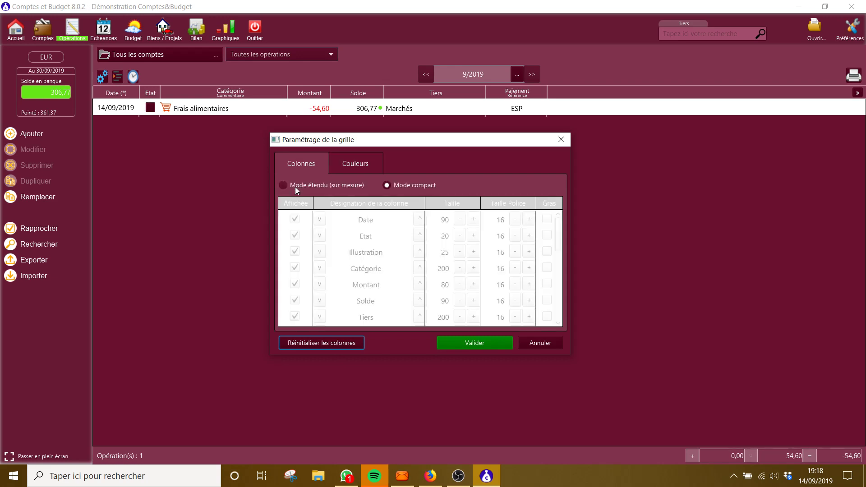
left_click(291, 186)
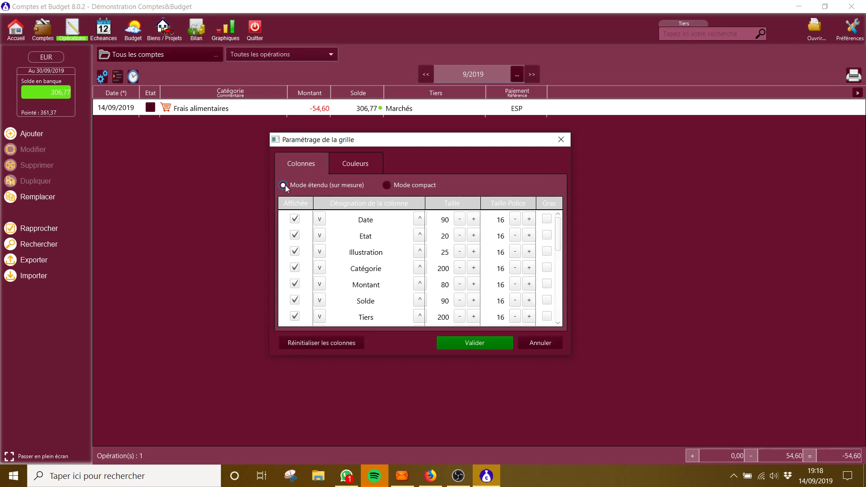
scroll(383, 253, "down", 1)
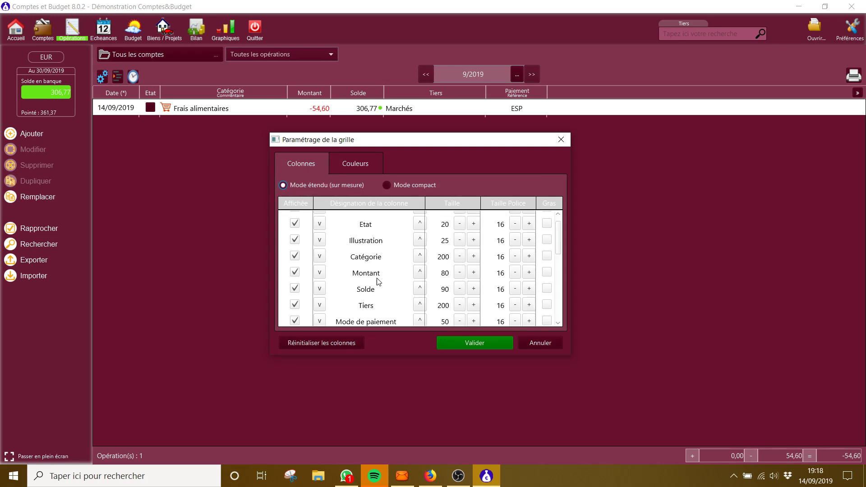
scroll(387, 272, "down", 3)
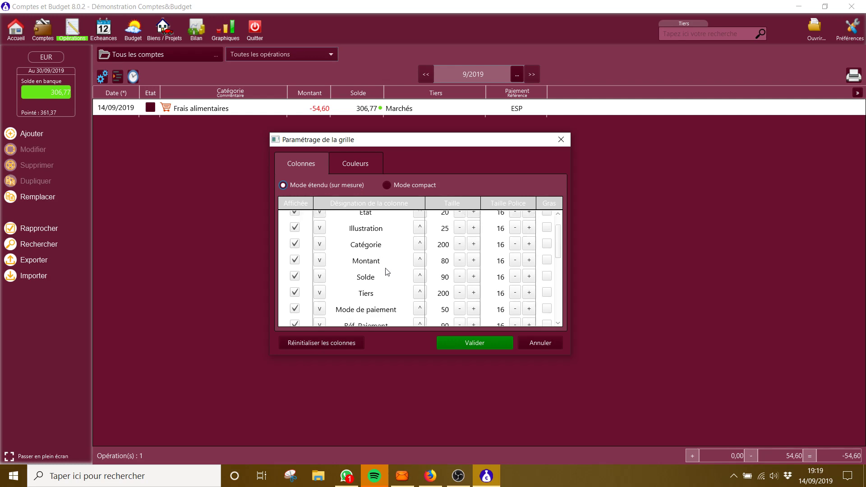
scroll(387, 272, "up", 4)
scroll(387, 272, "down", 10)
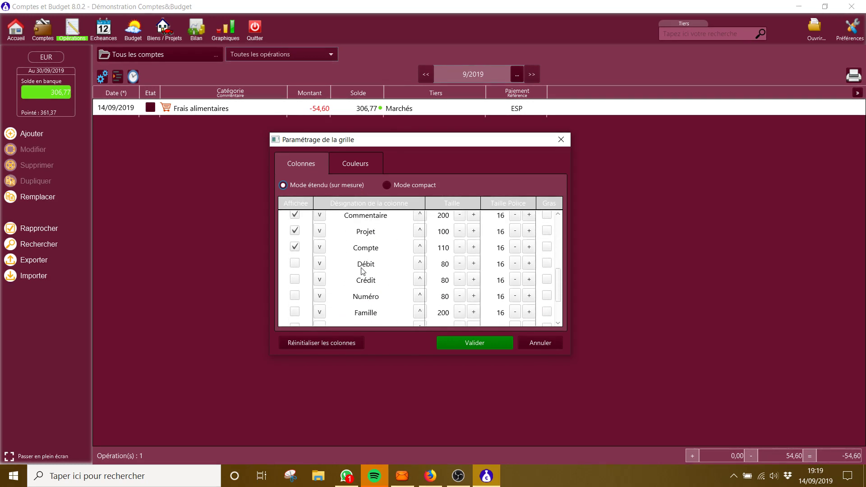
left_click(295, 263)
left_click(295, 280)
left_click(462, 343)
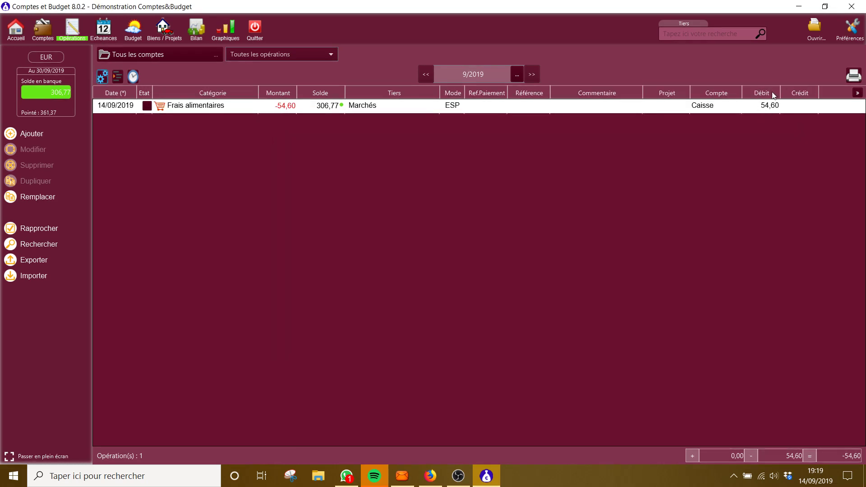
- Reopen the operations grid settings and move the Débit column up to just before Commentaire
left_click(103, 77)
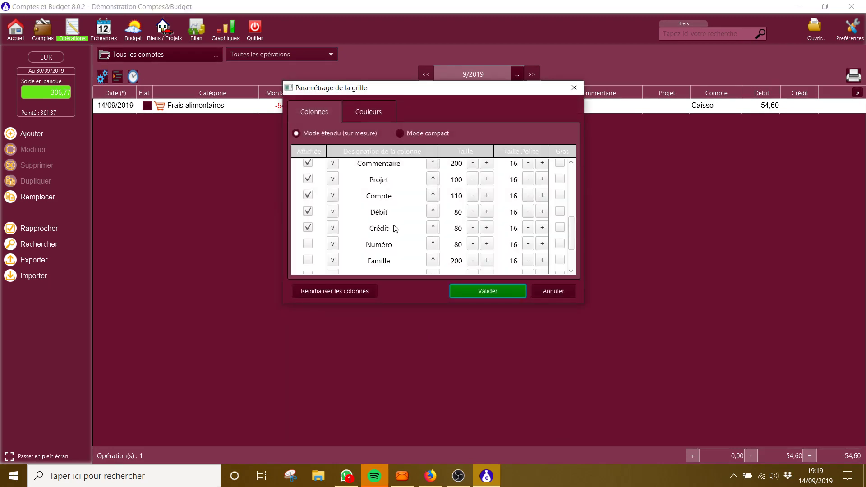
left_click(381, 215)
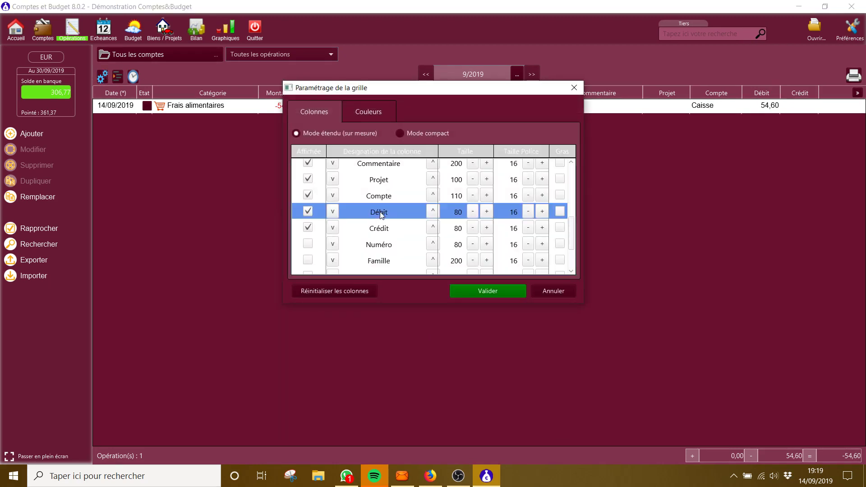
left_click(433, 212)
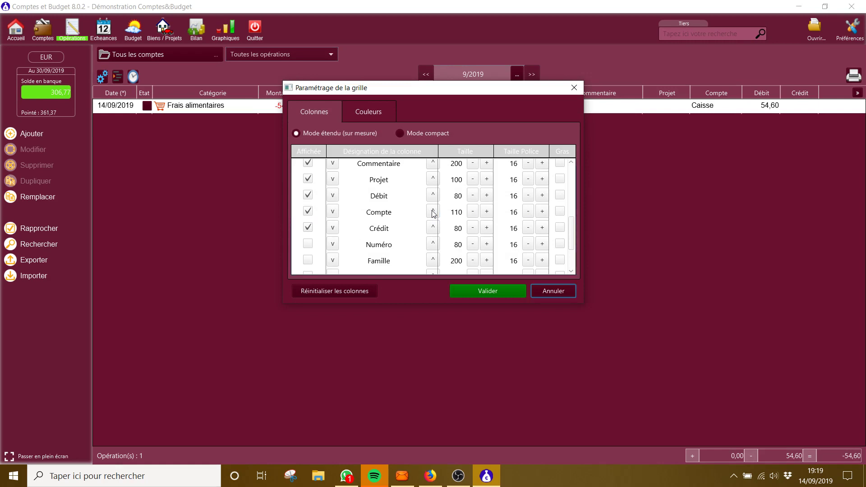
left_click(384, 197)
left_click(433, 197)
left_click(383, 182)
left_click(433, 182)
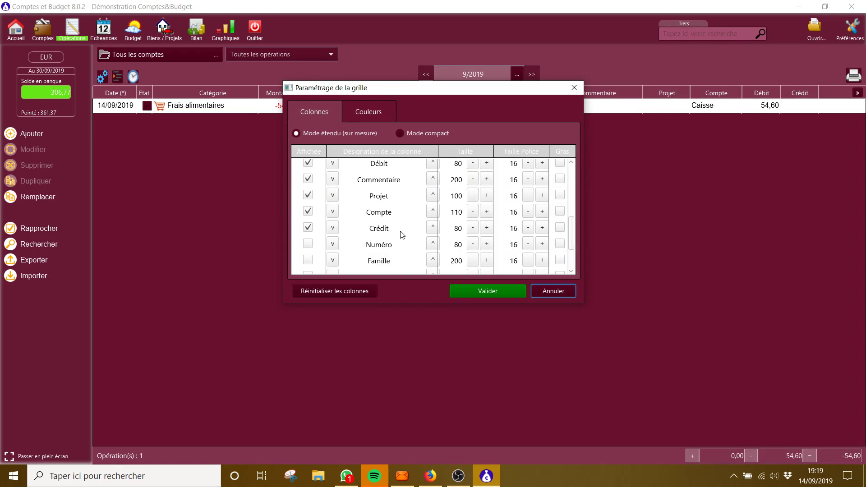
- Move the Crédit column up to between Commentaire and Projet in the column order
left_click(380, 228)
left_click(432, 227)
left_click(432, 216)
left_click(432, 215)
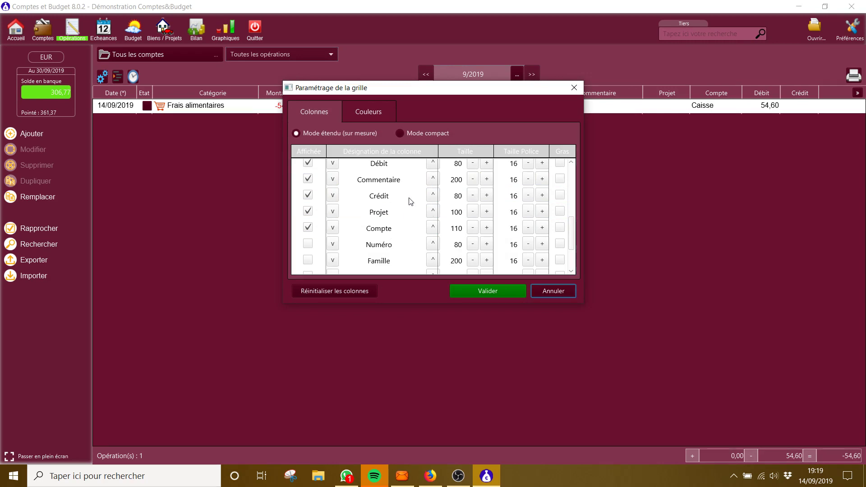
- Move the Débit column further up to between Montant and Solde, and apply the new column order
scroll(416, 202, "up", 1)
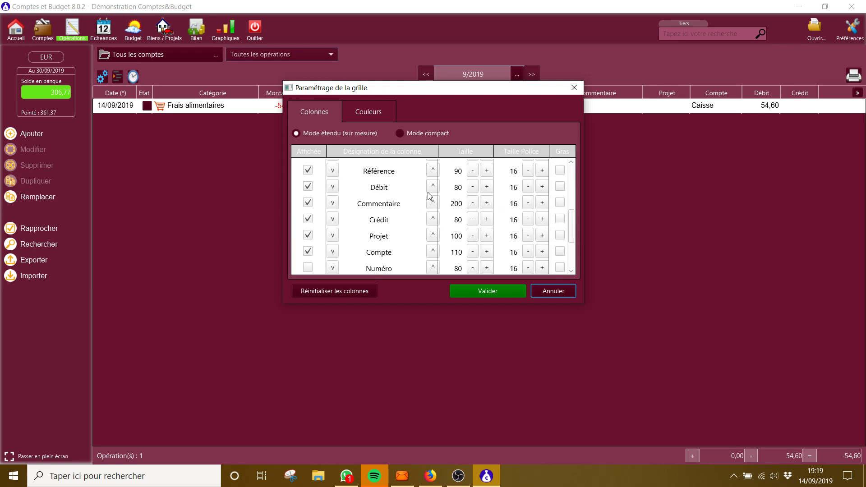
left_click(435, 190)
scroll(415, 201, "up", 1)
left_click(433, 183)
scroll(410, 212, "up", 1)
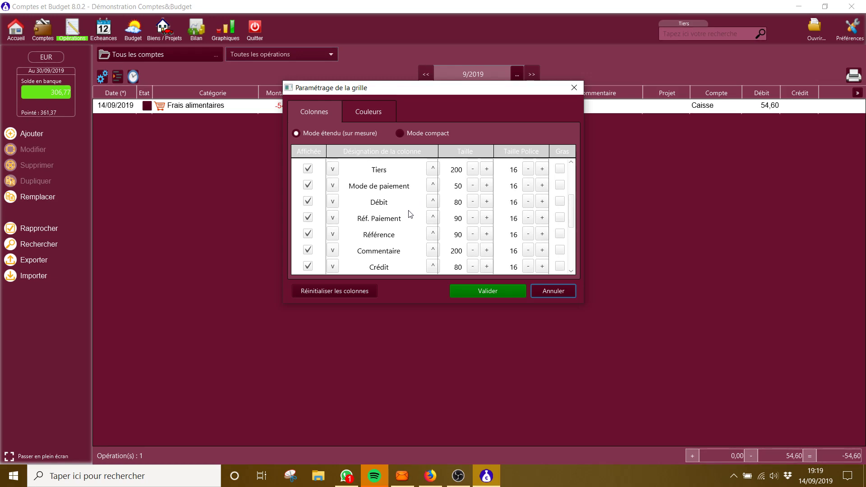
left_click(433, 201)
scroll(413, 222, "up", 1)
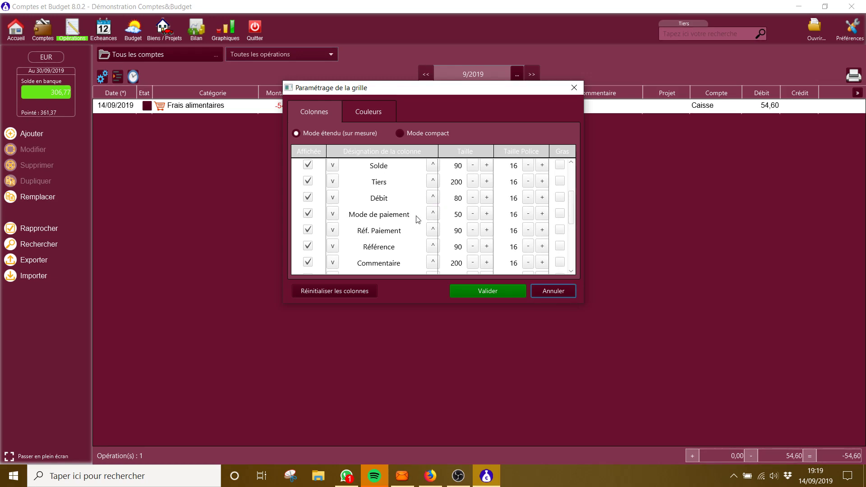
left_click(433, 198)
scroll(412, 228, "up", 1)
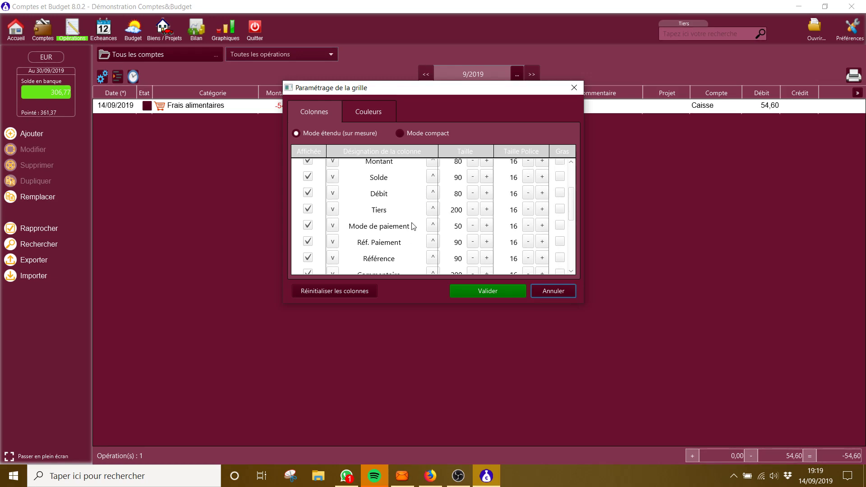
left_click(433, 193)
scroll(420, 214, "up", 1)
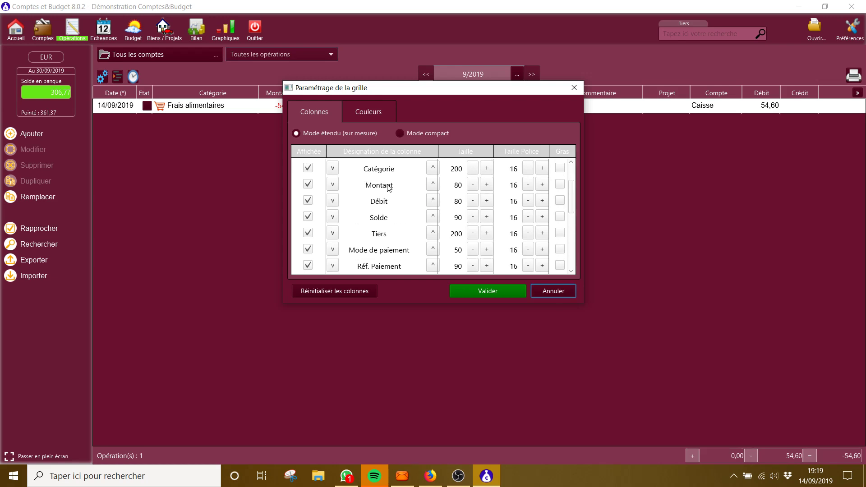
left_click(499, 290)
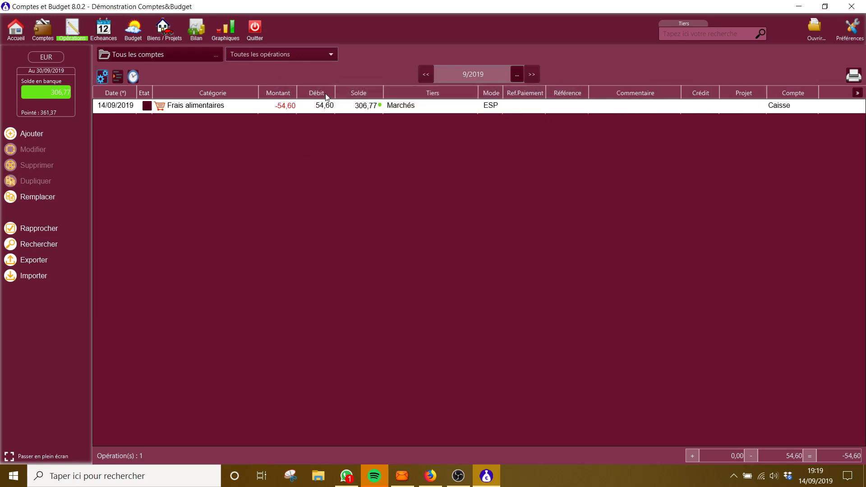
- Hide the Montant column in the operations grid settings and apply the change
left_click(105, 77)
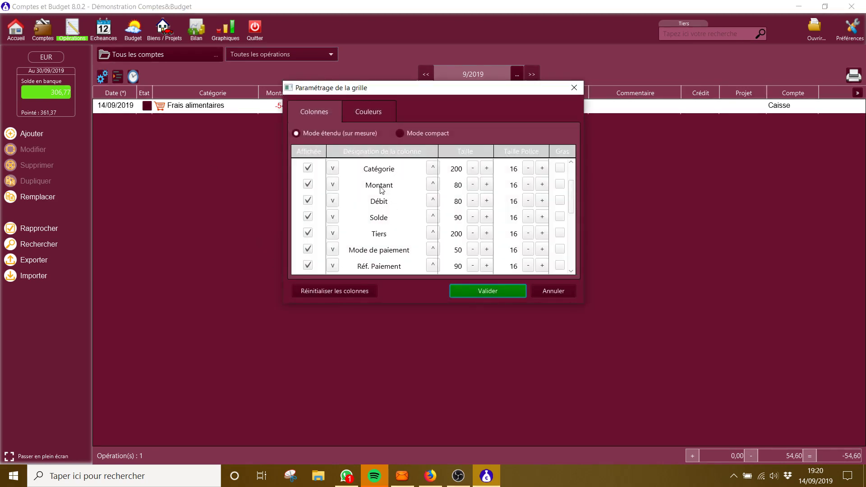
left_click(377, 189)
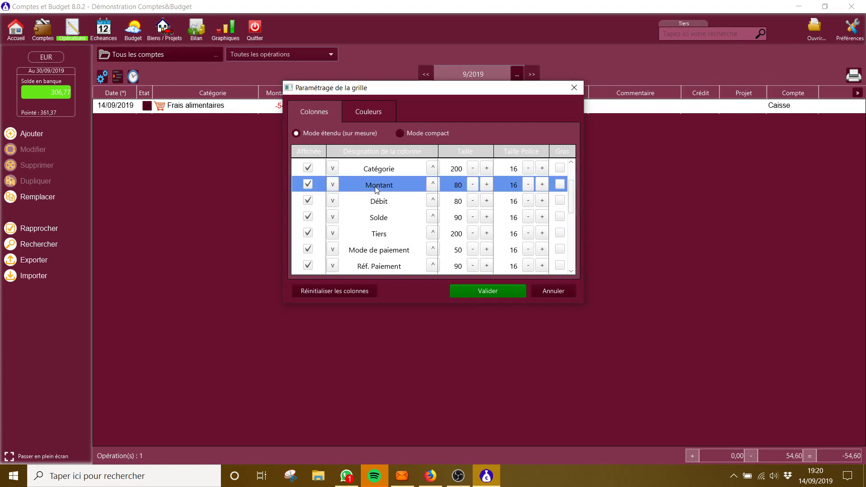
left_click(308, 184)
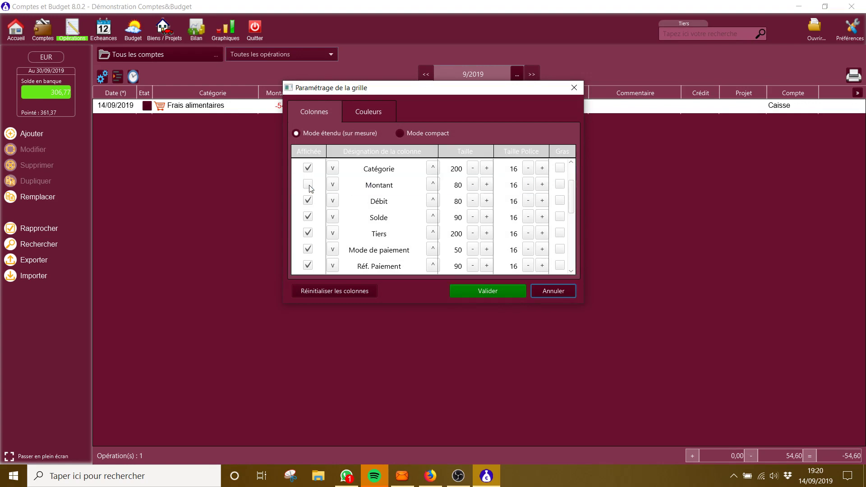
left_click(474, 288)
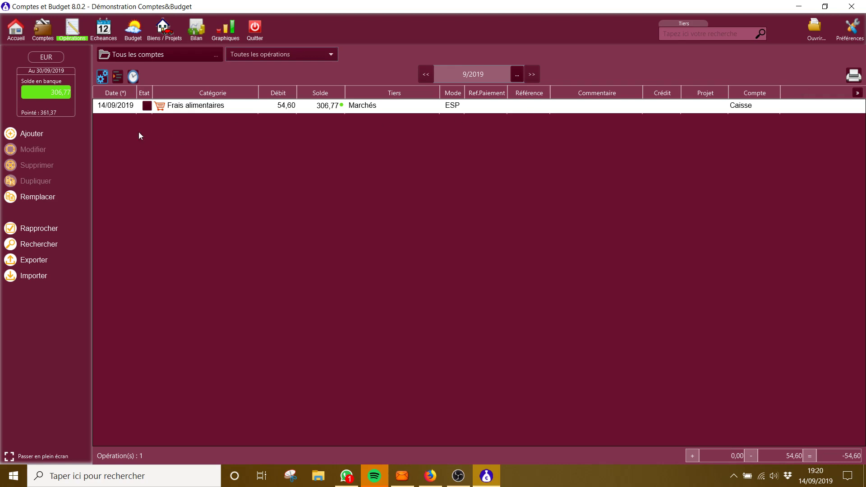
- Add a new scheduled expense (Dépense) in the Echéances section with an amount of 17.60
left_click(104, 33)
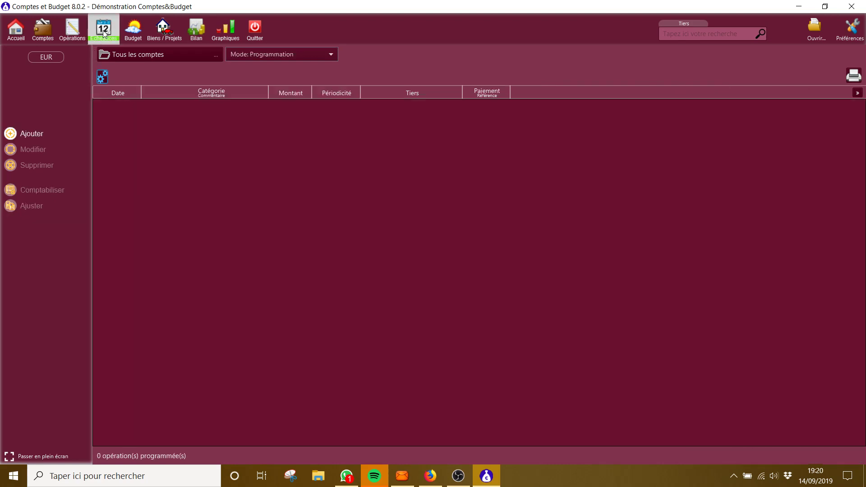
left_click(46, 136)
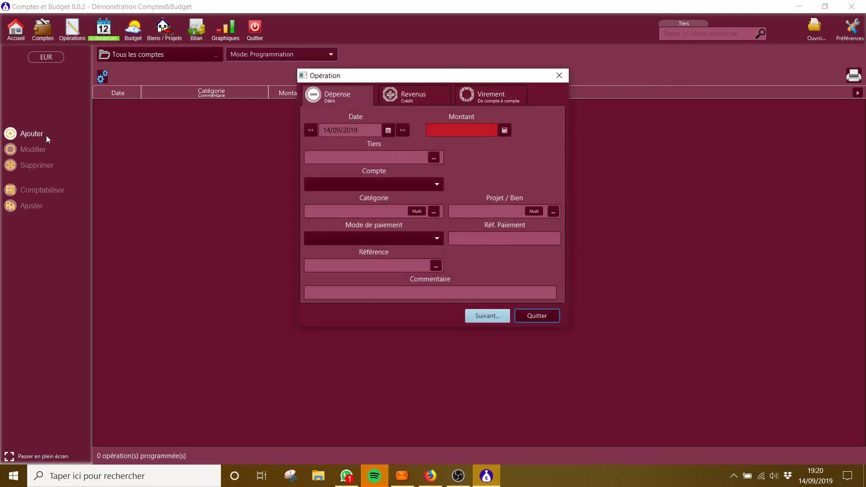
left_click(472, 129)
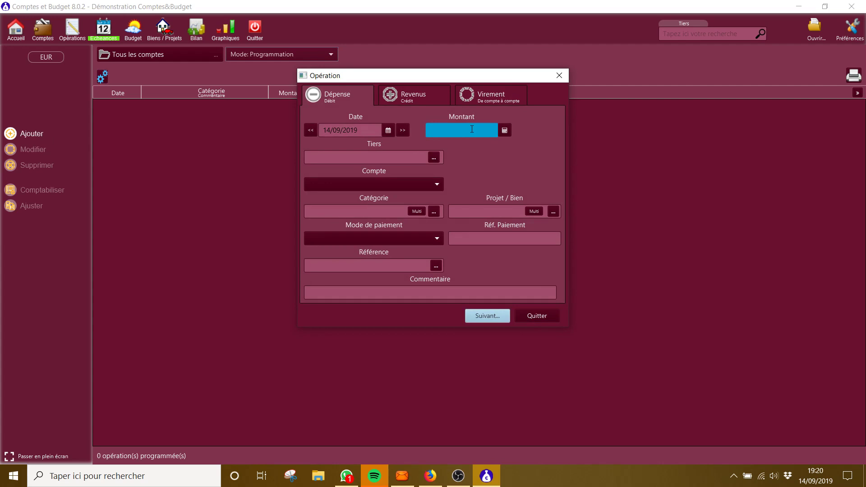
type("17.60")
- Set the scheduled expense's third party to Générale des eaux and its account to Caisse d'Epargne
left_click(433, 158)
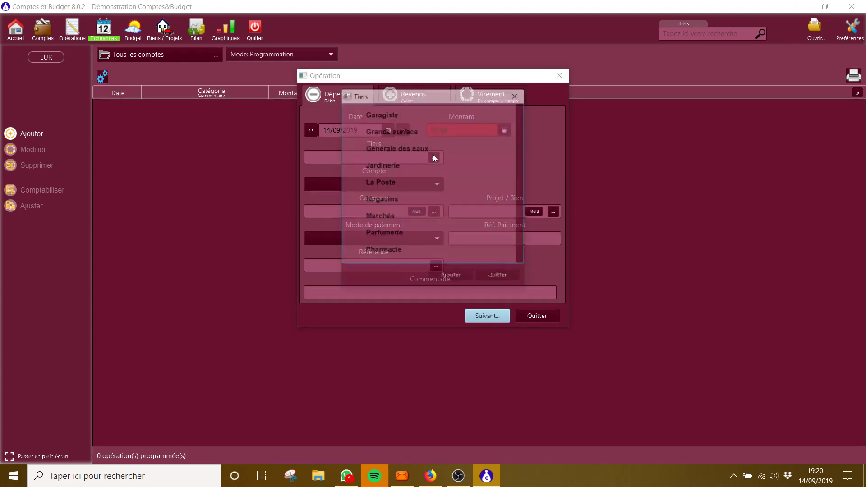
left_click(417, 153)
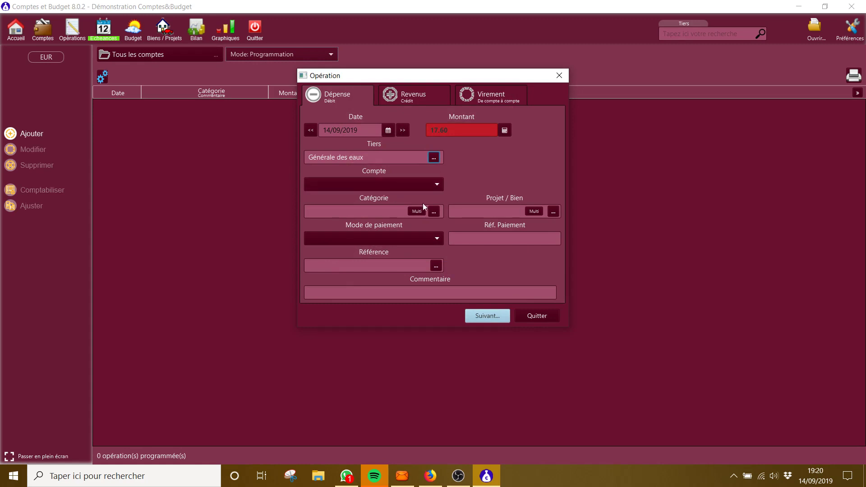
left_click(437, 186)
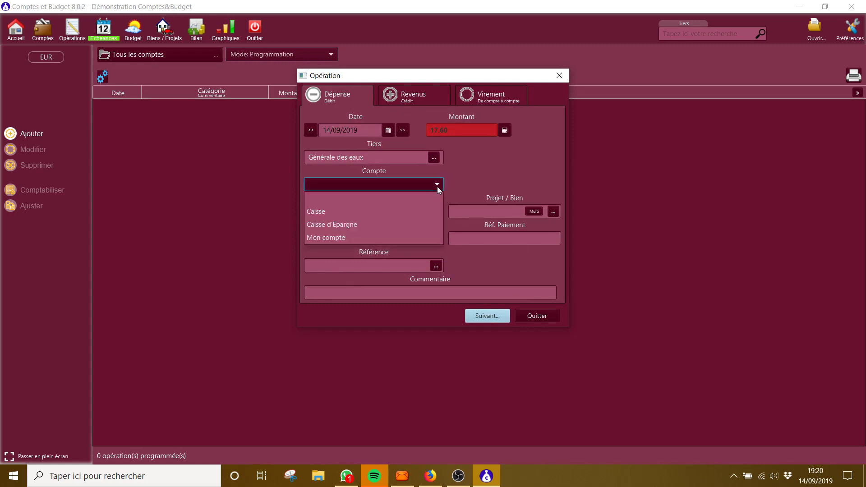
left_click(332, 226)
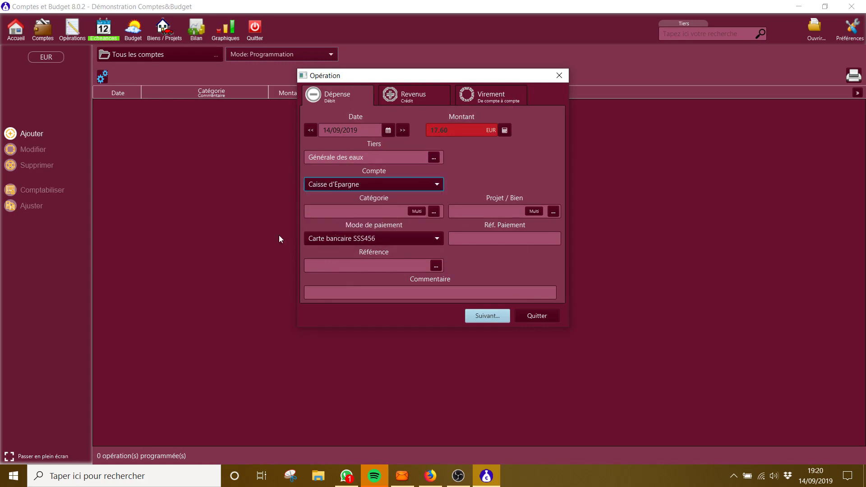
- Assign the category Consommation eau from Frais logement to the scheduled expense and set its payment mode to the second listed Carte bancaire
left_click(434, 211)
left_click(393, 115)
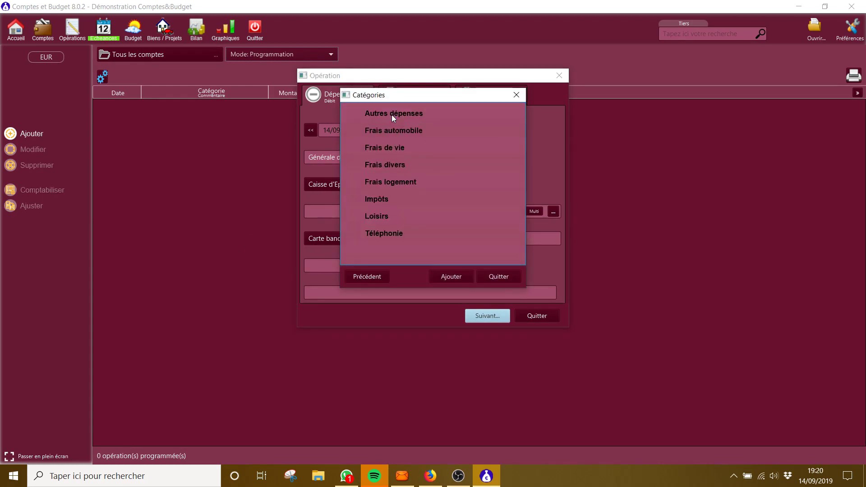
left_click(390, 147)
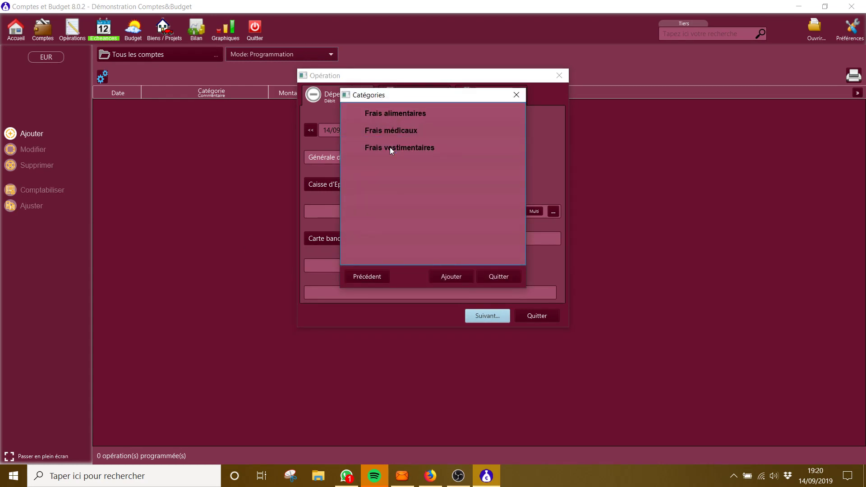
left_click(372, 276)
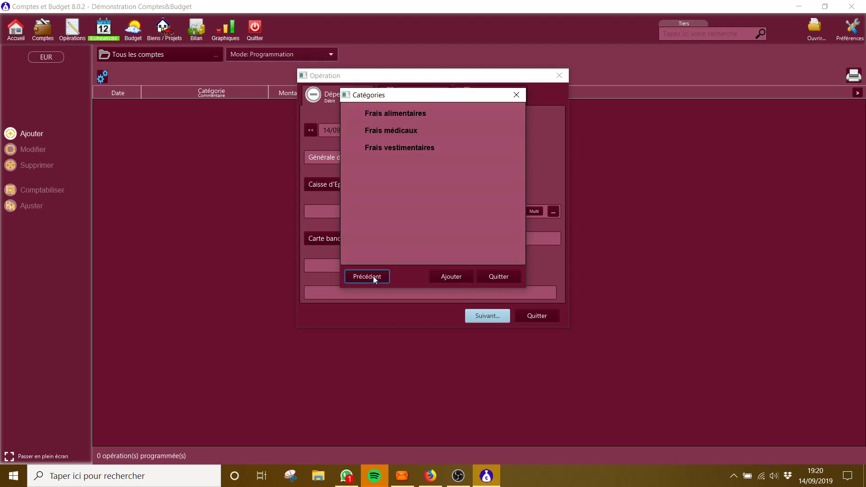
left_click(382, 181)
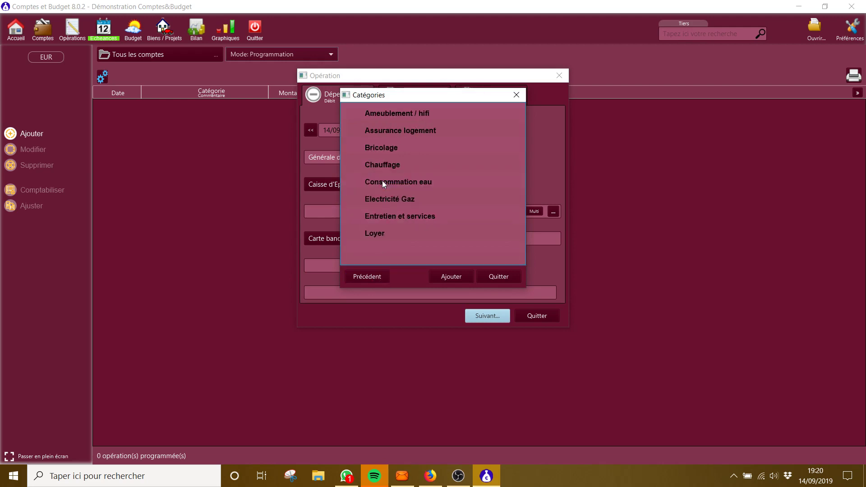
left_click(409, 183)
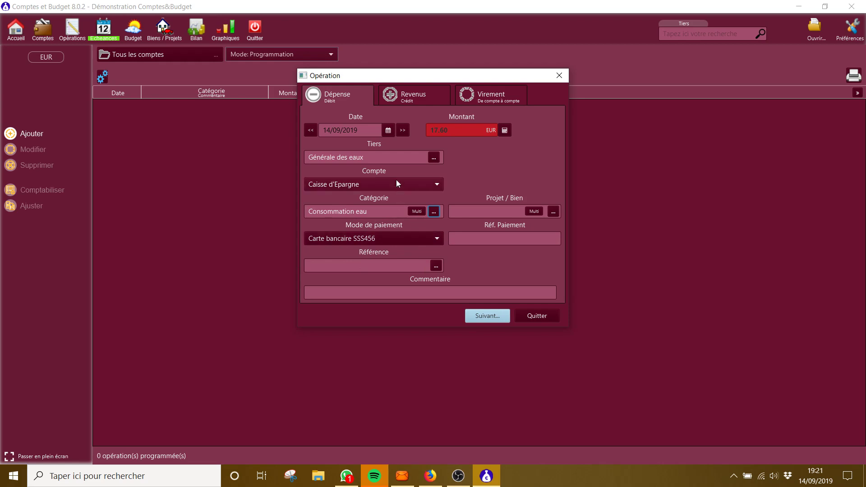
left_click(439, 239)
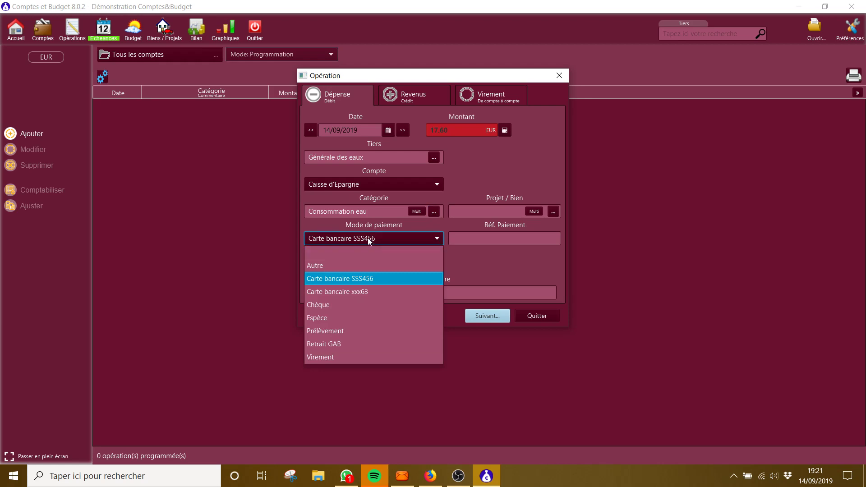
left_click(339, 292)
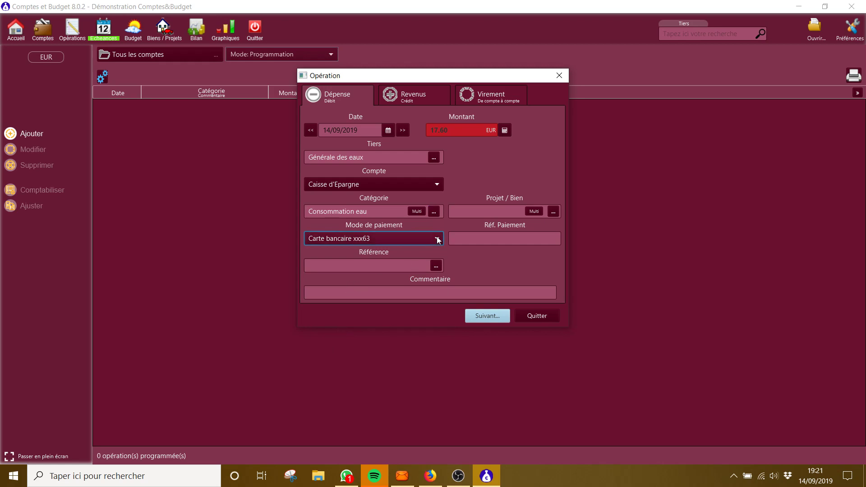
- Change the scheduled water expense's payment mode to Prélèvement and continue to its planning settings
left_click(435, 239)
left_click(329, 332)
left_click(488, 315)
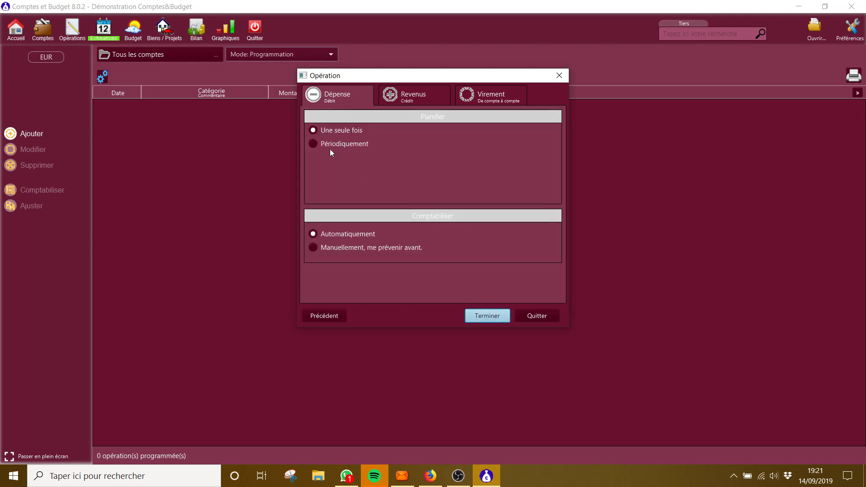
- Make the scheduled water expense recur periodically with the Mensuelle frequency, save it and leave the entry form
left_click(316, 143)
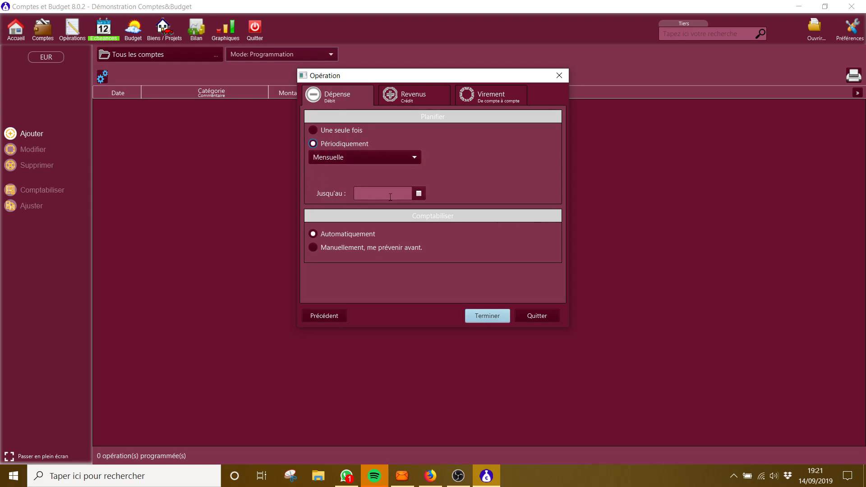
left_click(419, 196)
left_click(419, 197)
left_click(482, 318)
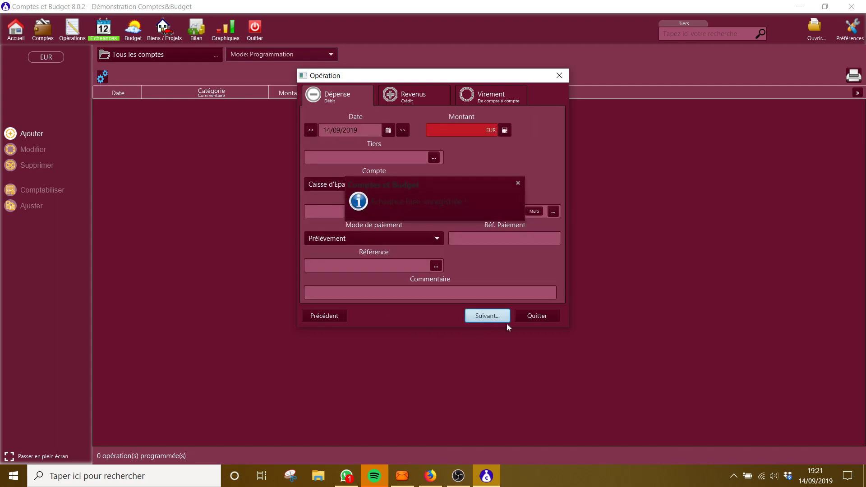
left_click(537, 316)
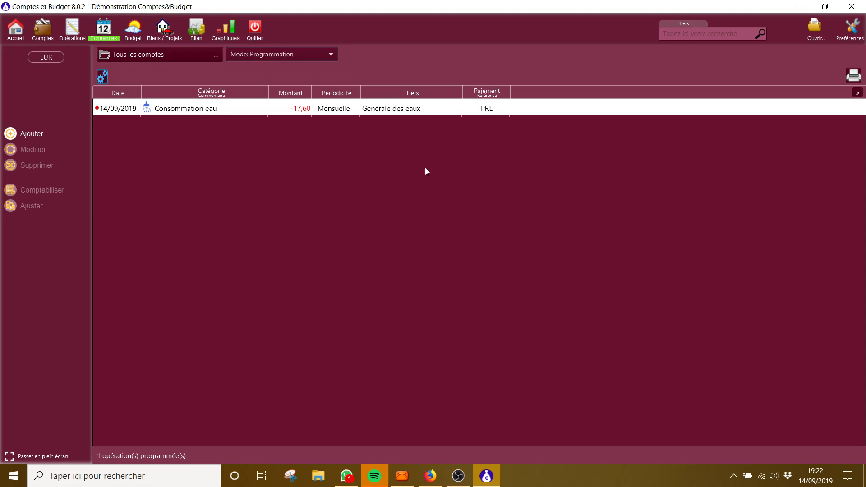
- Check the balances on the home page and start a new transfer (Virement) in the operations list with an amount of 60
left_click(15, 35)
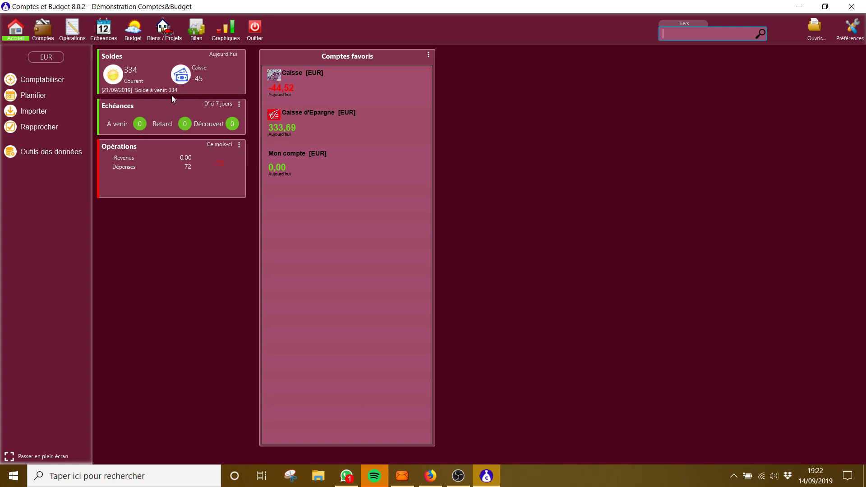
left_click(43, 31)
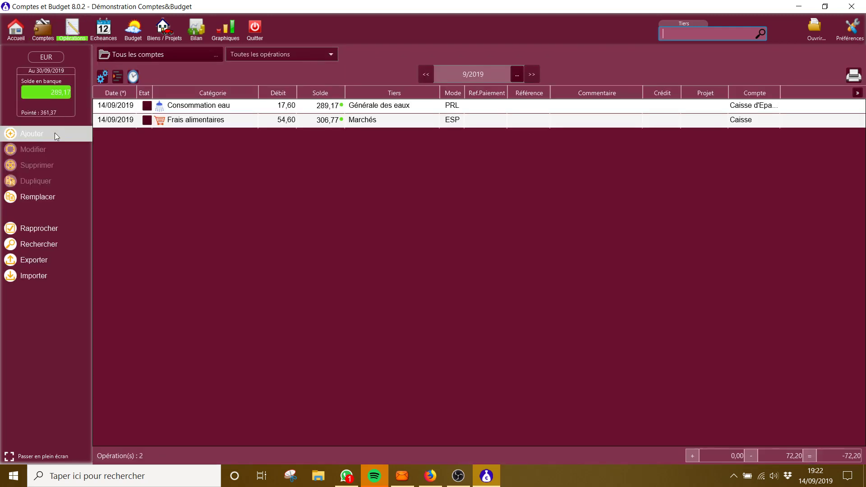
left_click(47, 133)
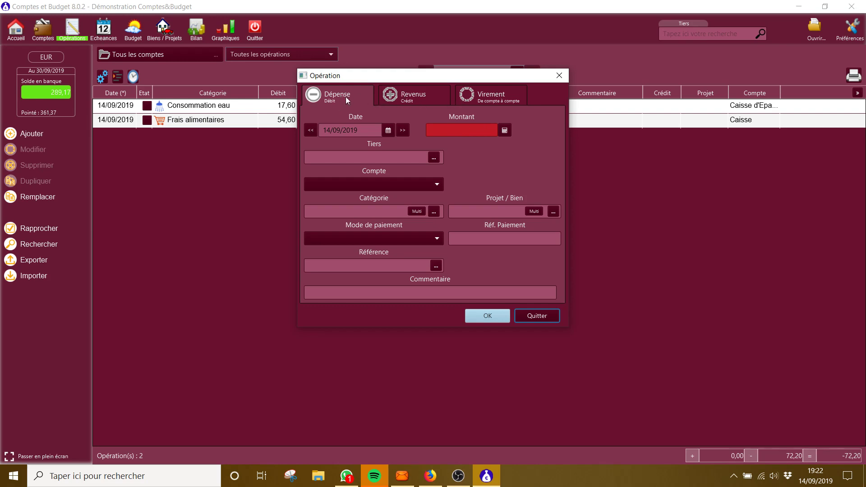
left_click(492, 98)
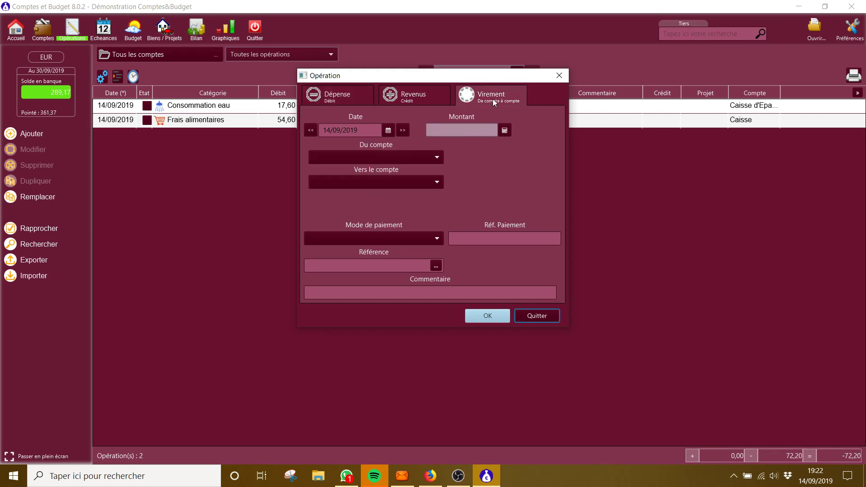
left_click(464, 128)
type("60")
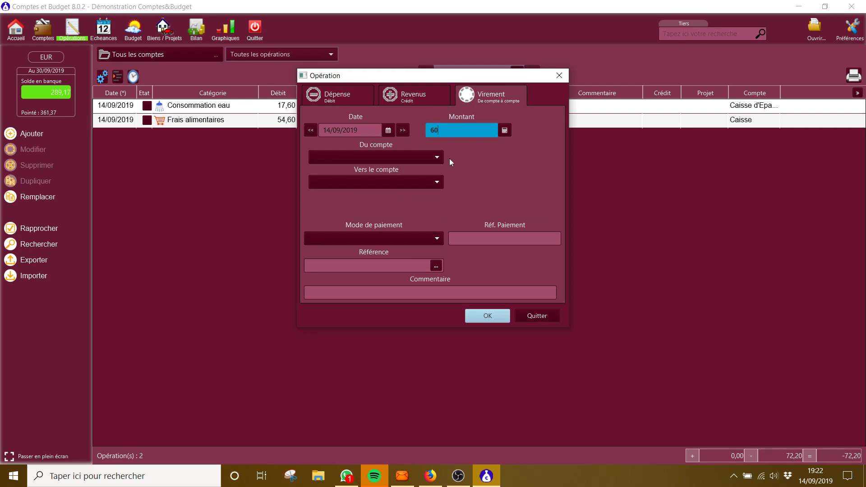
- Set the transfer's source account to Caisse d'Epargne and its destination account to Caisse
left_click(438, 158)
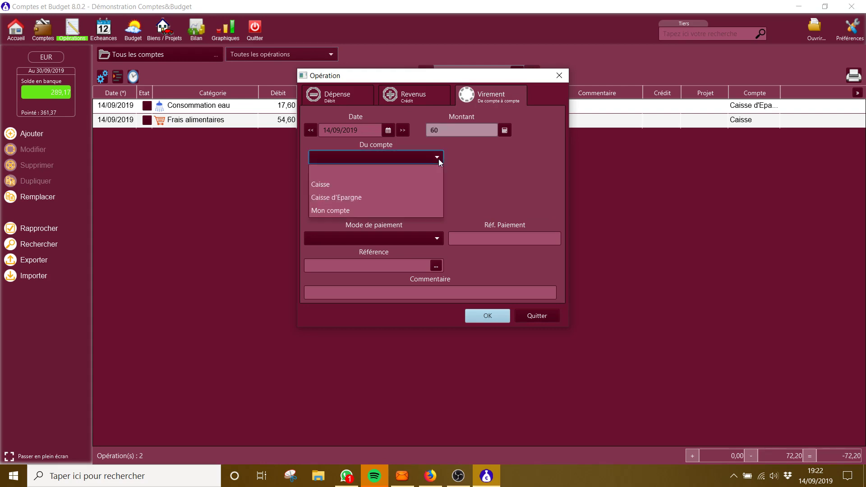
left_click(351, 196)
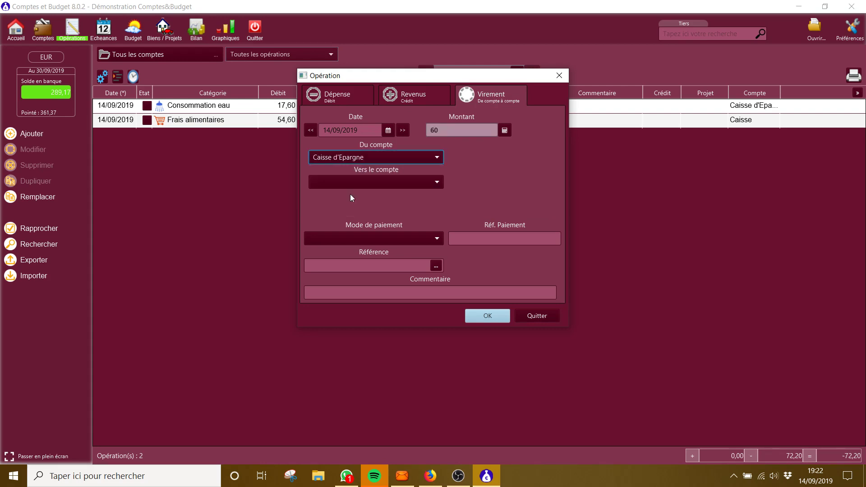
left_click(438, 182)
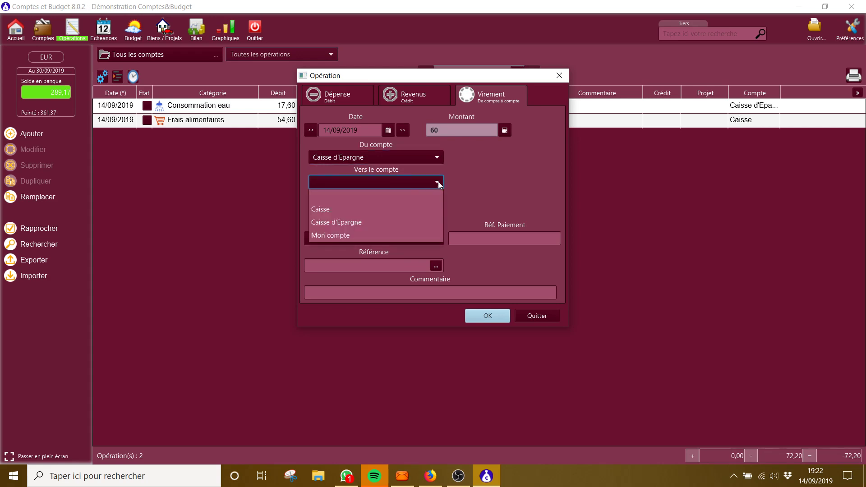
left_click(317, 210)
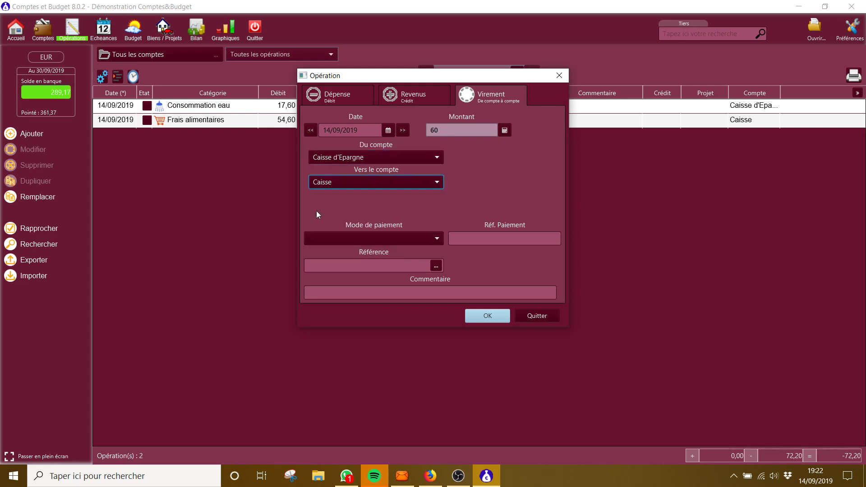
- Set the transfer's payment mode to Retrait GAB, record the operation and leave the entry form
left_click(437, 237)
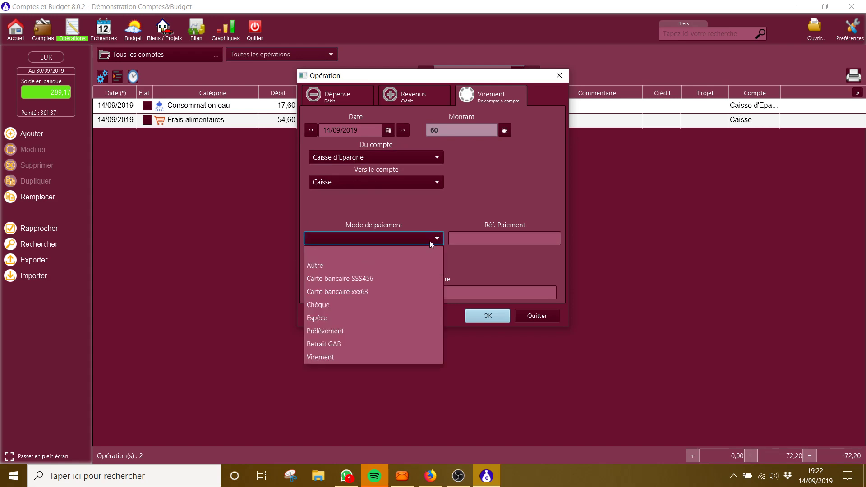
left_click(325, 344)
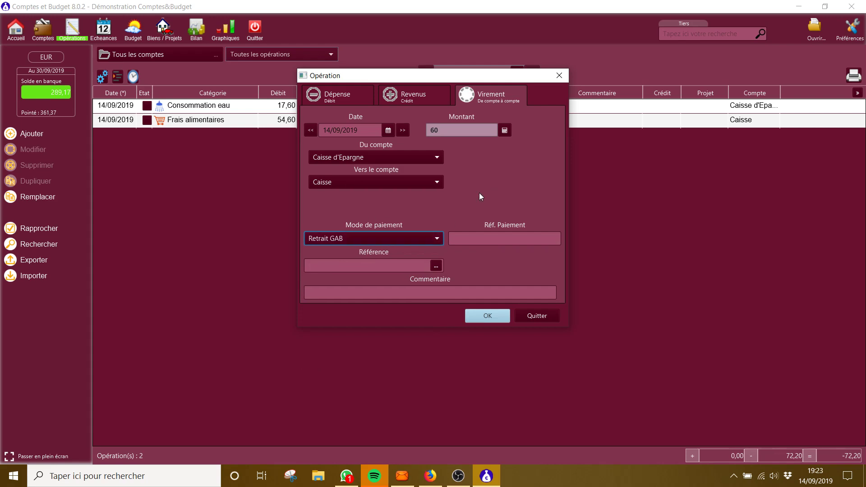
left_click(488, 318)
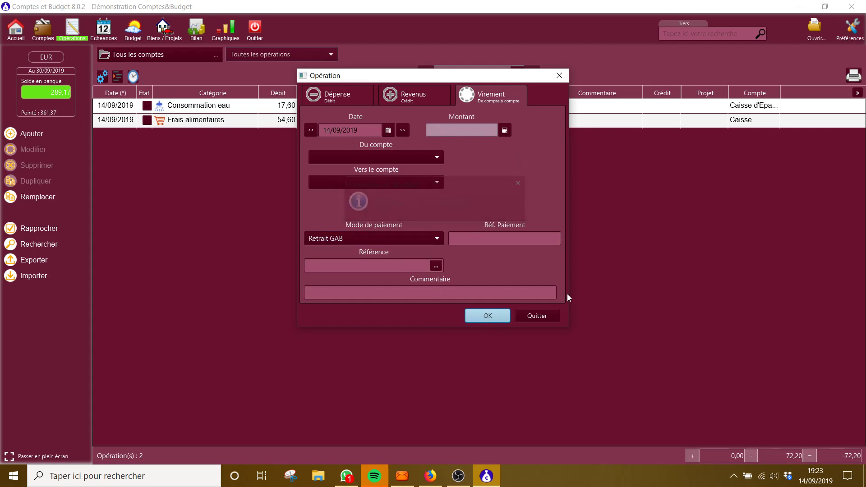
left_click(547, 316)
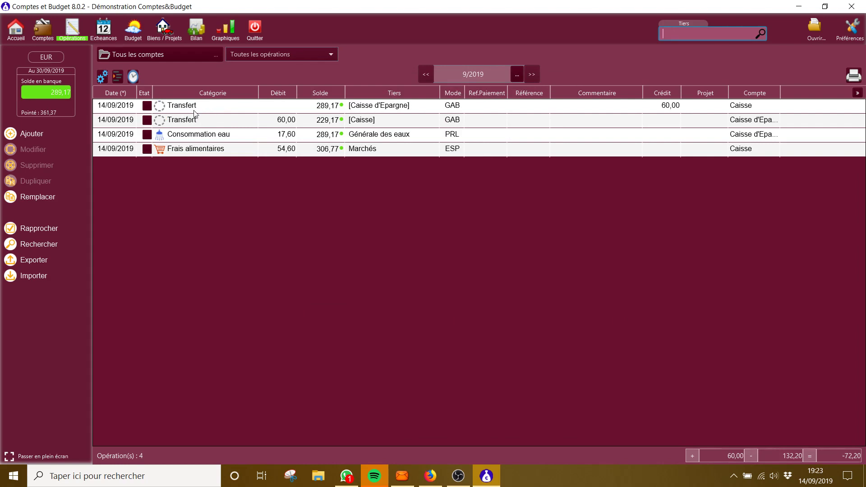
- Review the account balances on the home page and the Bilan reports by category, third party and project, ending on third party
left_click(16, 31)
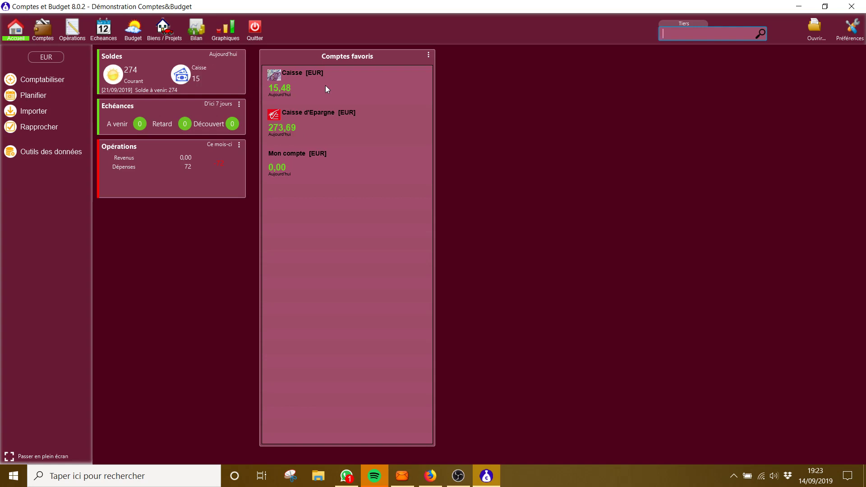
left_click(195, 32)
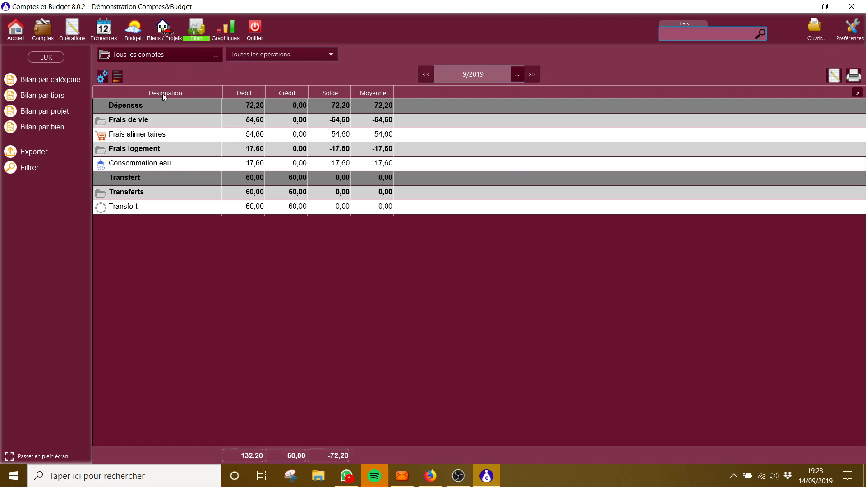
left_click(53, 94)
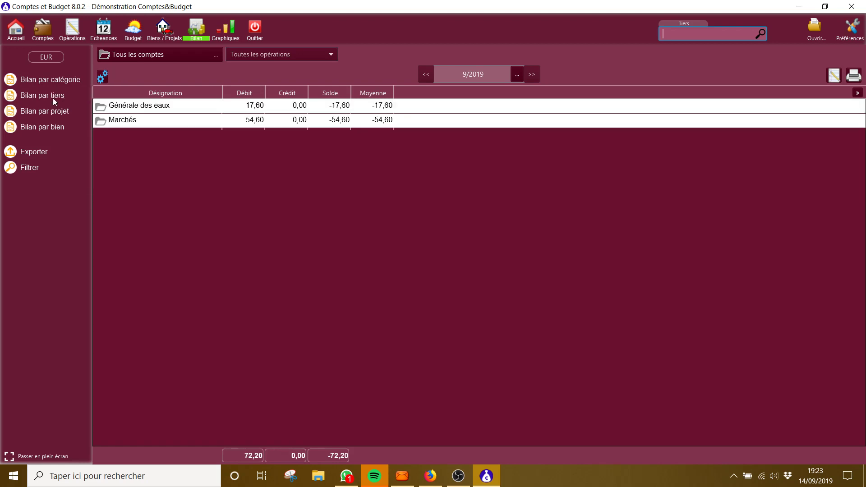
left_click(49, 113)
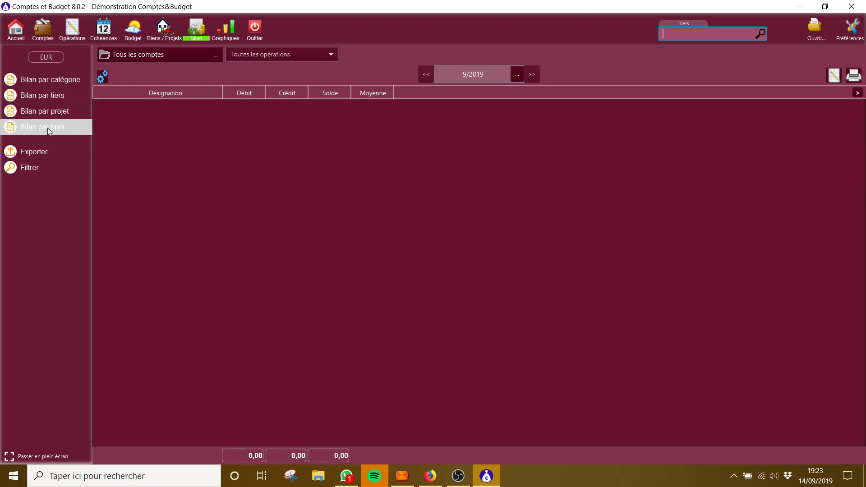
left_click(49, 98)
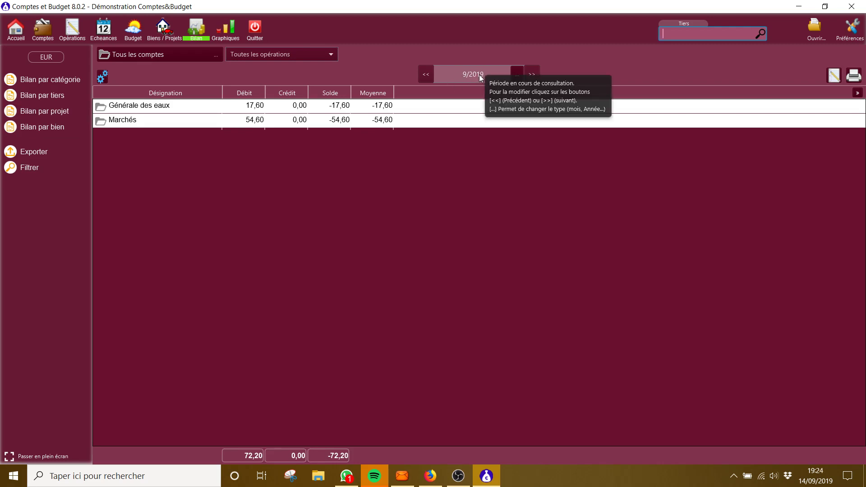
- View the third-party report for 10/2019 and switch its period type to Trimestre
left_click(533, 76)
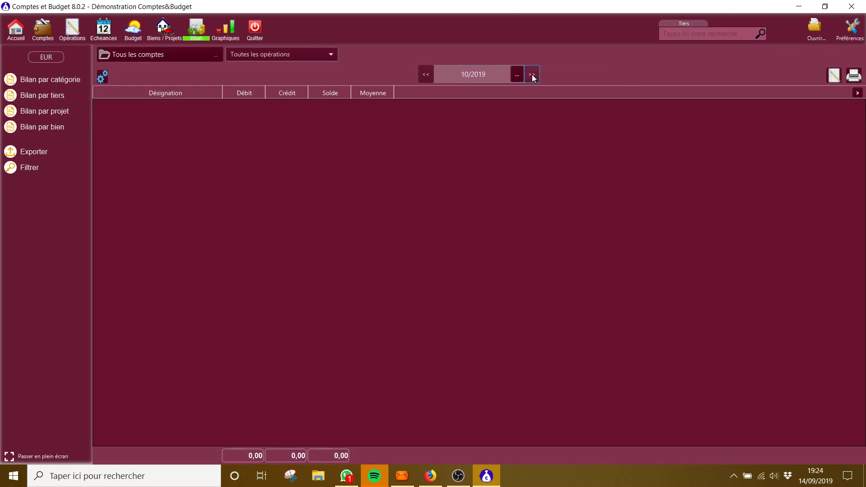
left_click(516, 75)
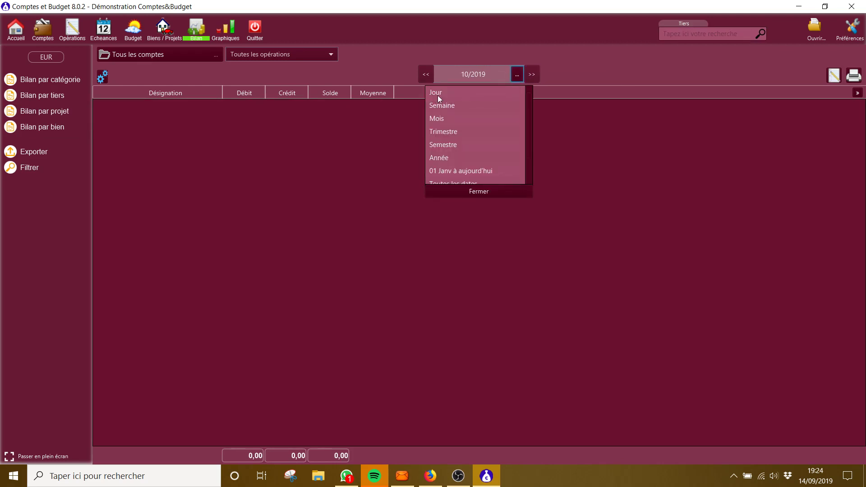
left_click(448, 131)
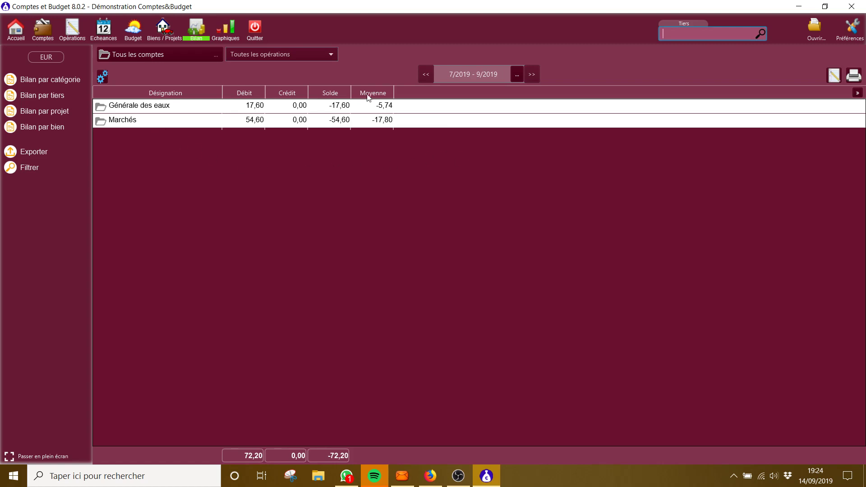